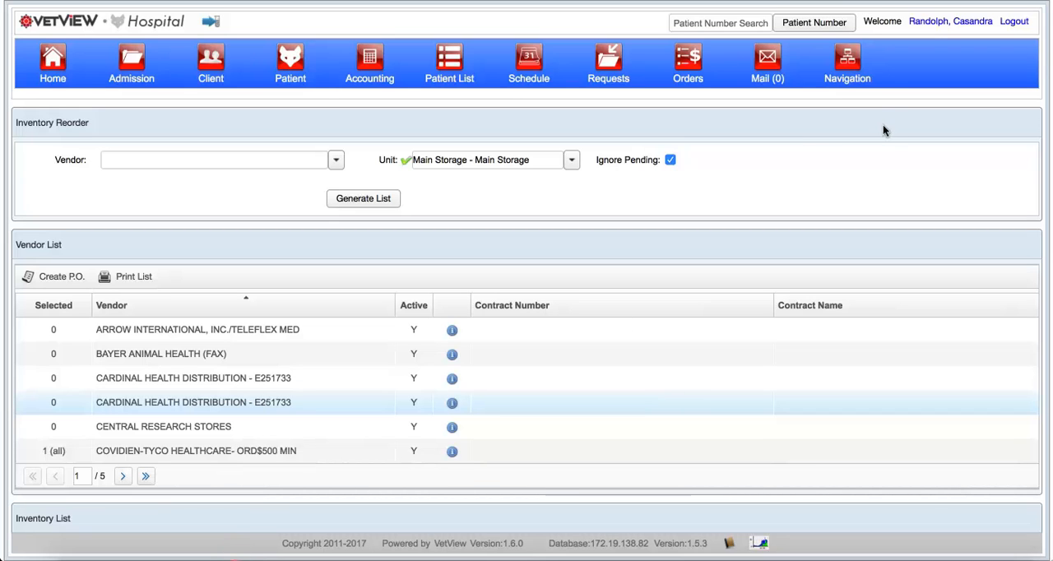
Step: Open the Inventory Reorder screen
{"action": "left_click", "coordinate": [850, 57]}
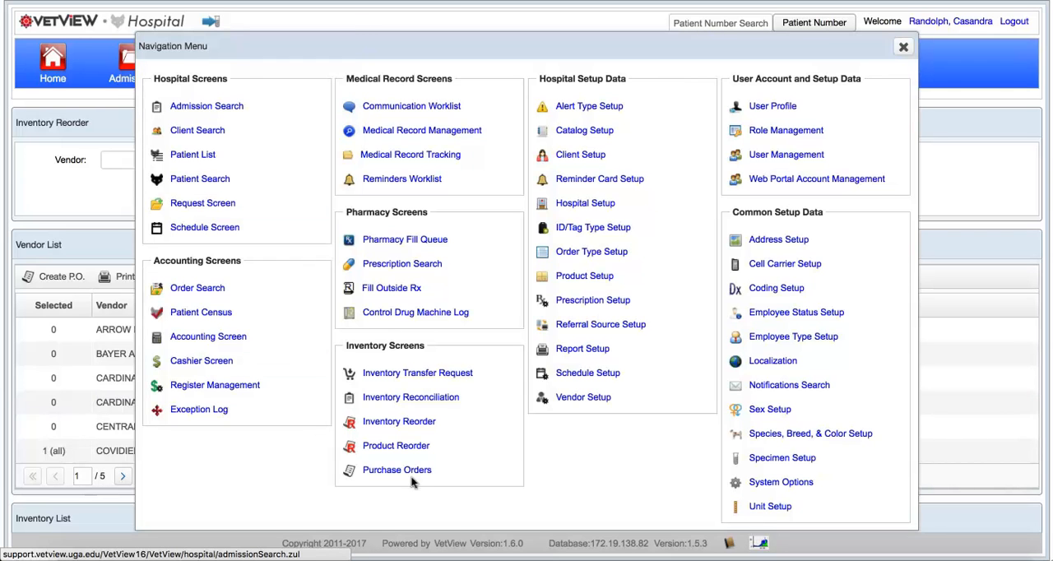
{"action": "left_click", "coordinate": [398, 424]}
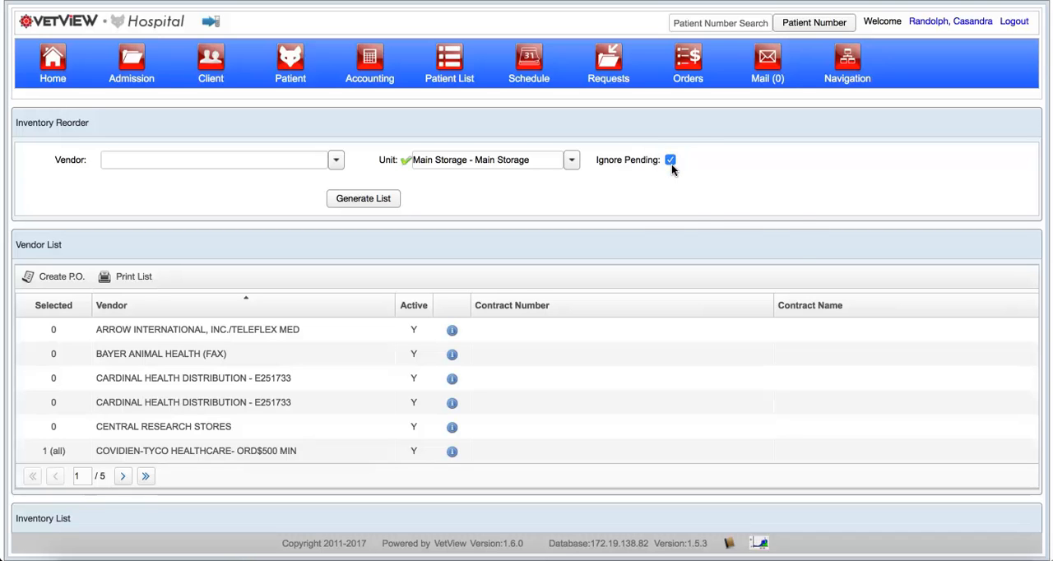
{"action": "mouse_move", "coordinate": [671, 164]}
{"action": "left_click", "coordinate": [354, 202]}
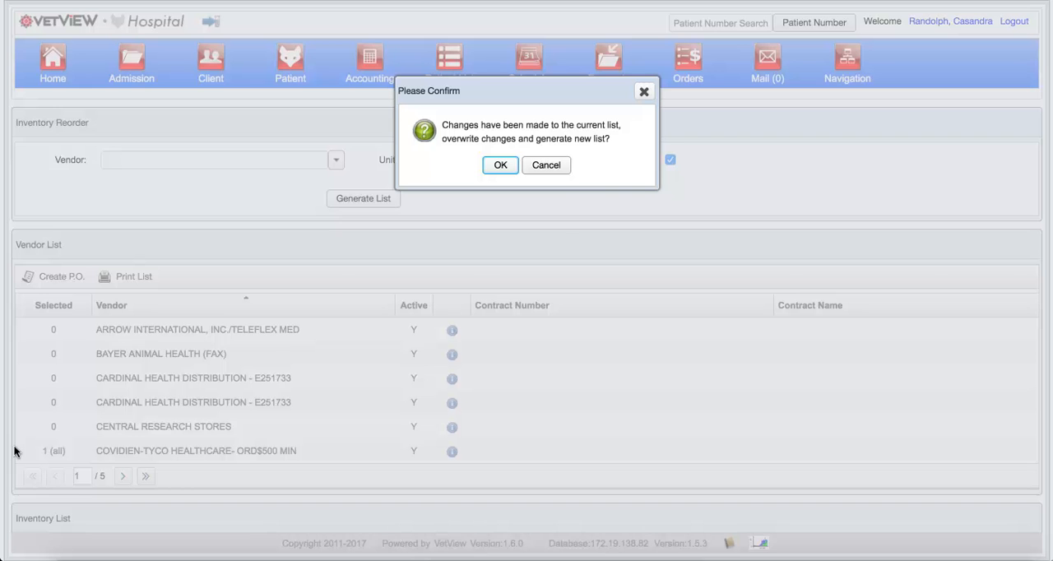
{"action": "left_click", "coordinate": [557, 167]}
{"action": "scroll", "coordinate": [259, 360], "scroll_direction": "down", "scroll_amount": 3}
{"action": "scroll", "coordinate": [260, 360], "scroll_direction": "up", "scroll_amount": 3}
{"action": "scroll", "coordinate": [260, 360], "scroll_direction": "down", "scroll_amount": 1}
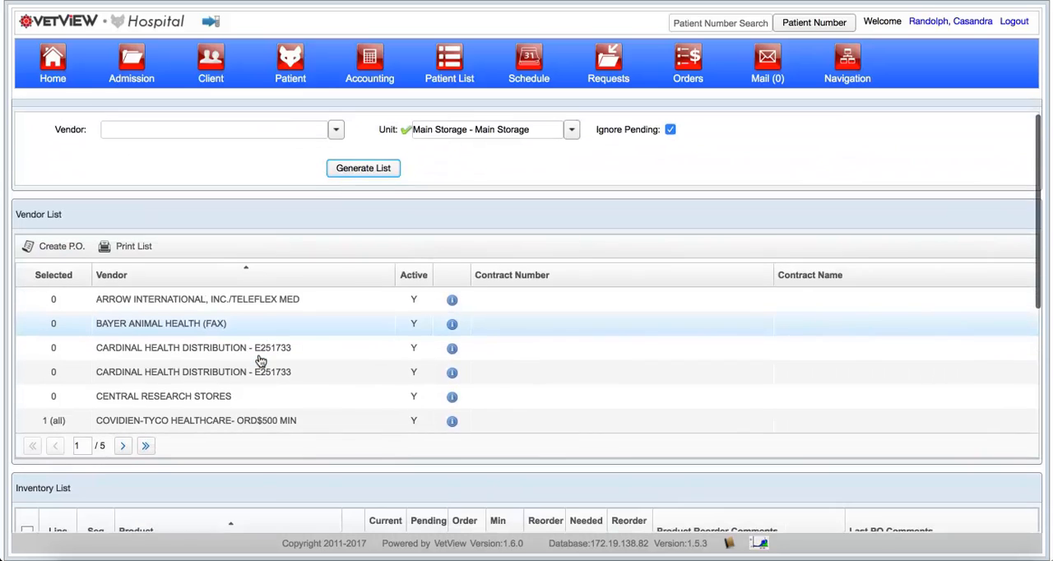
Step: Generate a new reorder list for the Main Storage unit, overwriting the changes in the current list
{"action": "left_click", "coordinate": [369, 170]}
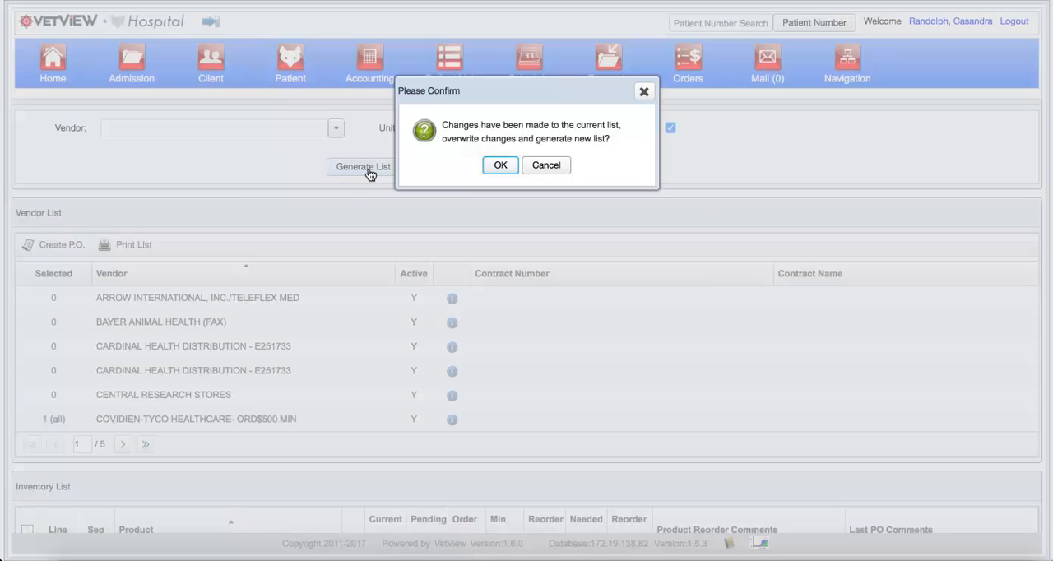
{"action": "left_click", "coordinate": [495, 166]}
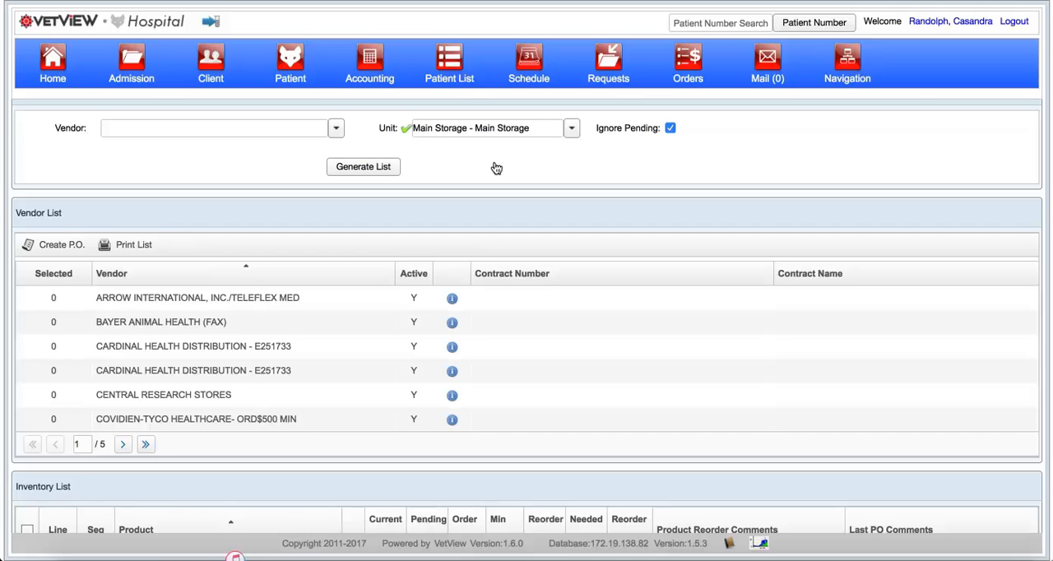
Step: Show the inventory items to reorder from vendor ARROW INTERNATIONAL, INC./TELEFLEX MED
{"action": "scroll", "coordinate": [496, 168], "scroll_direction": "down", "scroll_amount": 3}
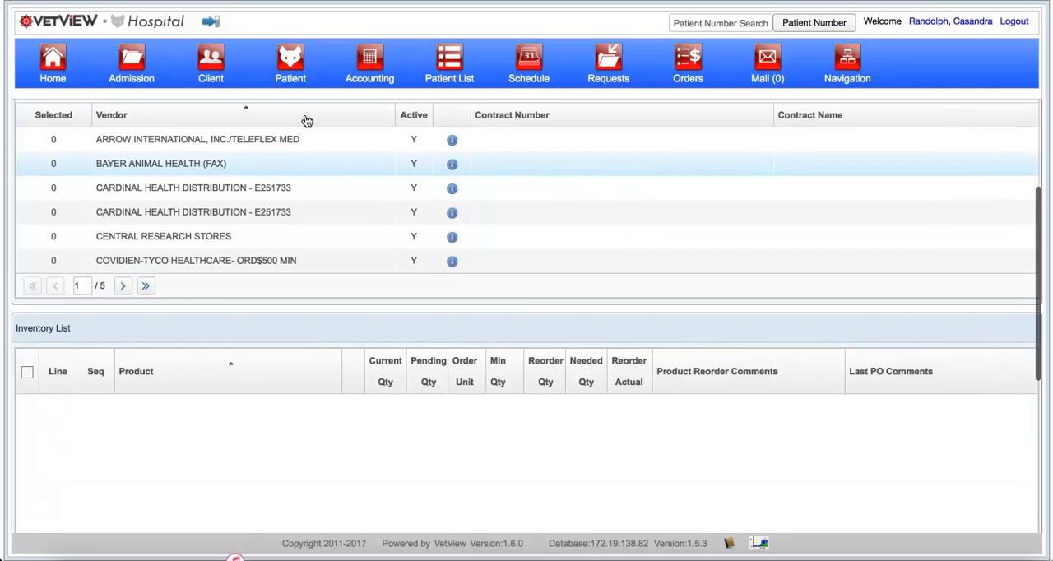
{"action": "left_click", "coordinate": [309, 139]}
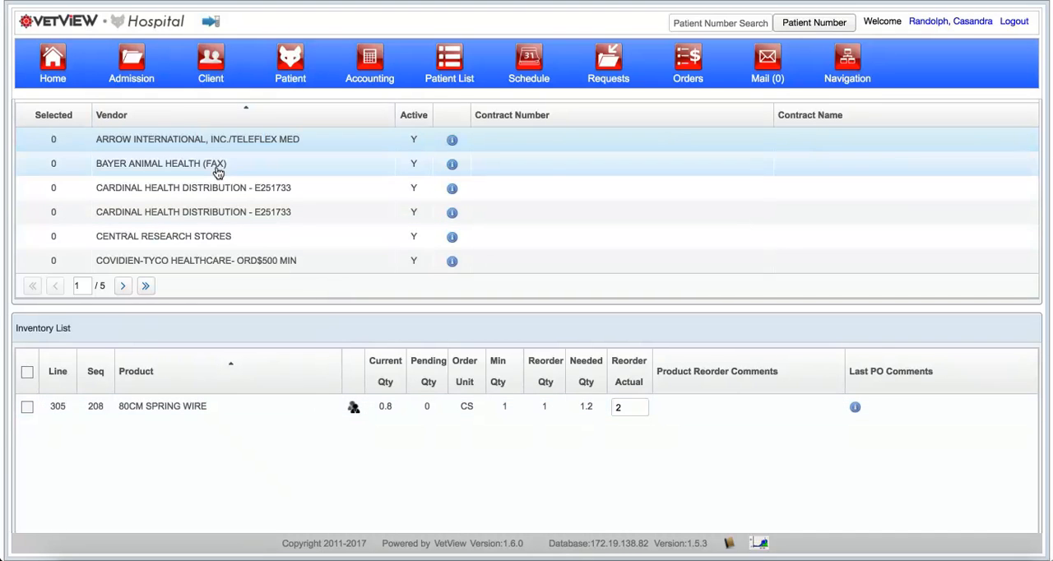
{"action": "scroll", "coordinate": [217, 172], "scroll_direction": "up", "scroll_amount": 3}
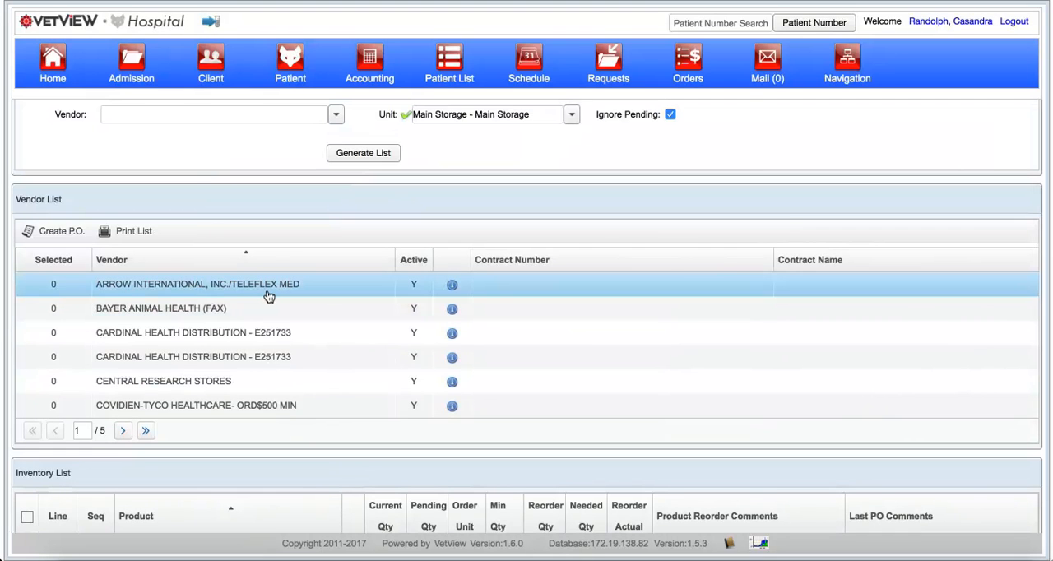
{"action": "scroll", "coordinate": [268, 296], "scroll_direction": "down", "scroll_amount": 3}
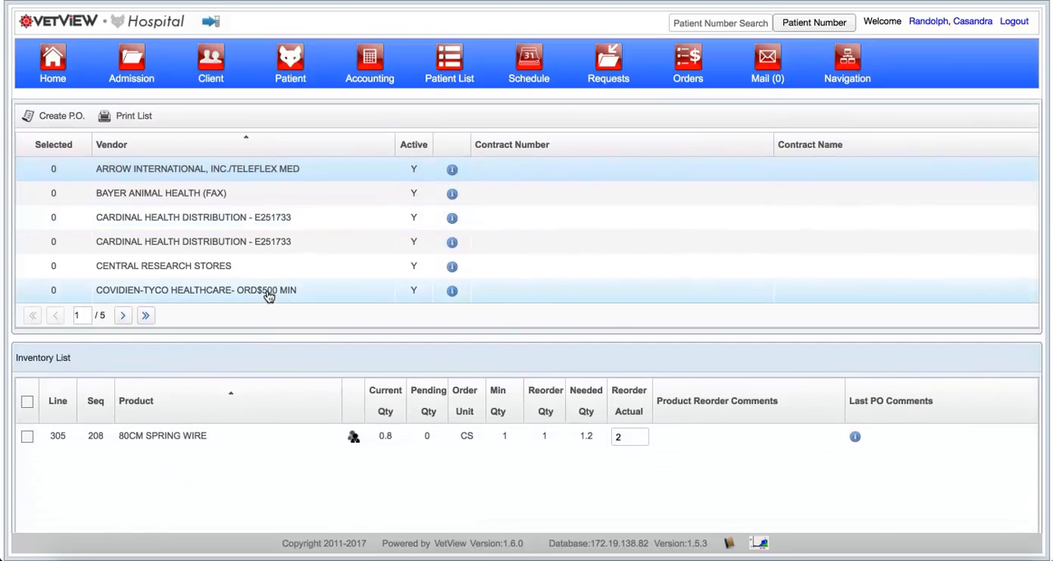
Step: Select the JAMSHIDI 11G X 4" product for reordering from vendor COVIDIEN-TYCO HEALTHCARE- ORD$500 MIN
{"action": "left_click", "coordinate": [243, 296]}
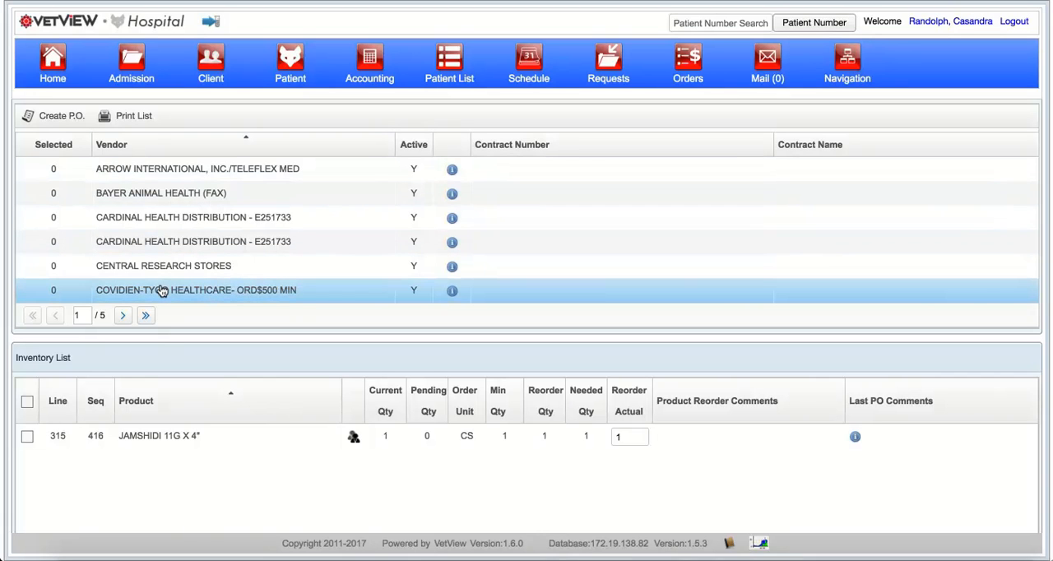
{"action": "scroll", "coordinate": [161, 292], "scroll_direction": "down", "scroll_amount": 2}
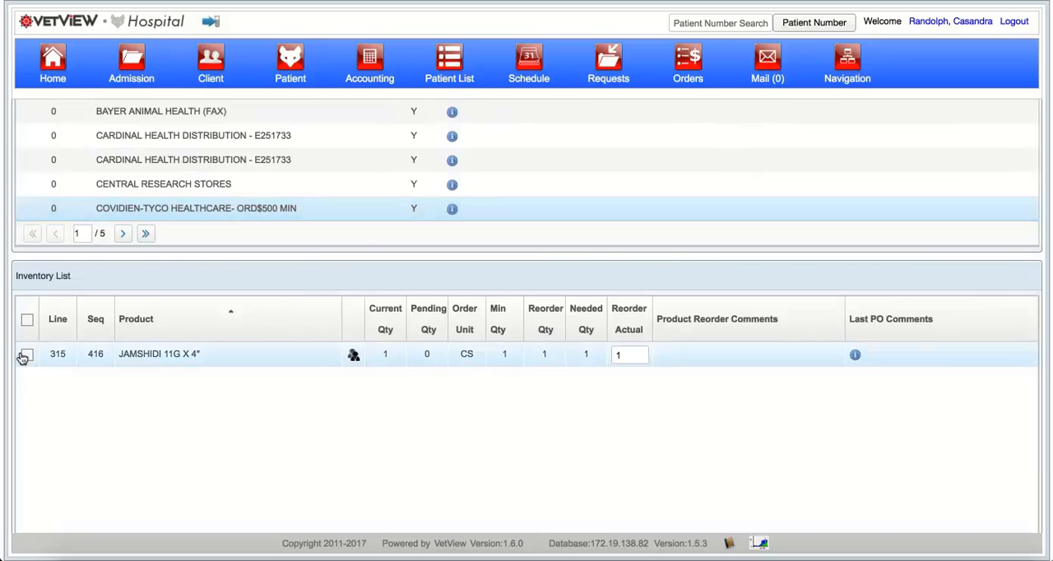
{"action": "left_click", "coordinate": [25, 355]}
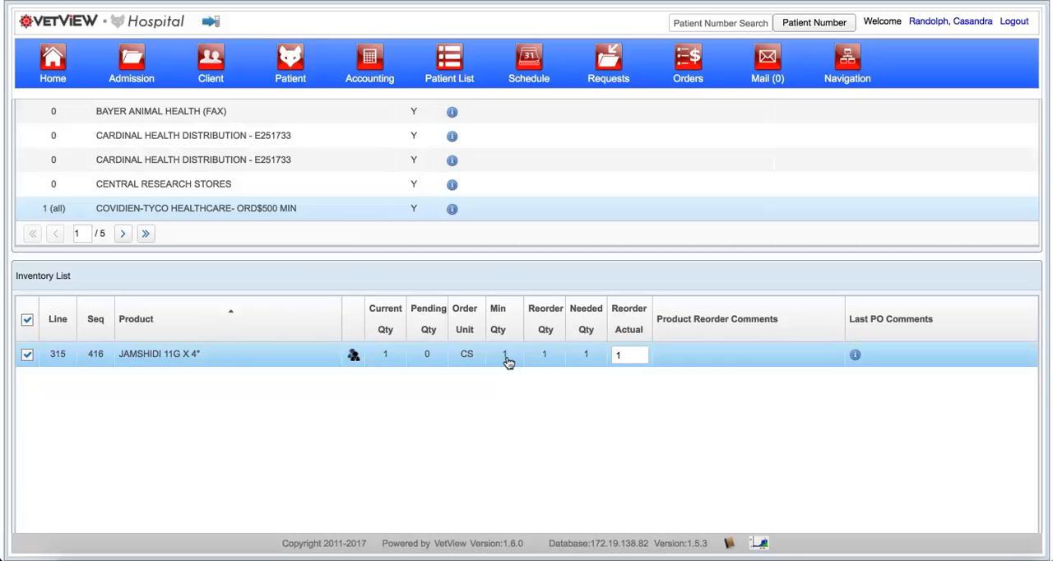
{"action": "left_click", "coordinate": [393, 362]}
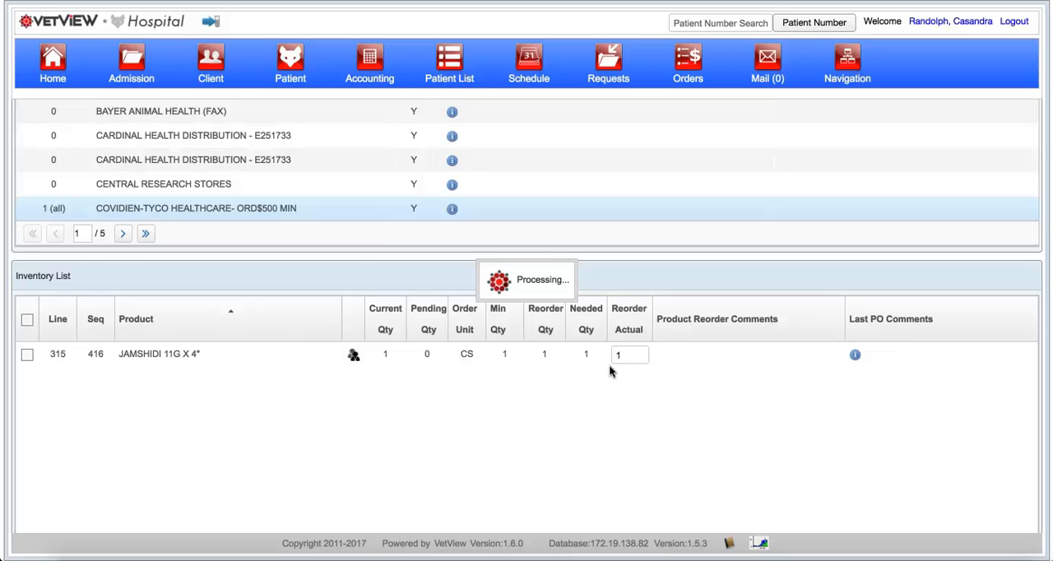
{"action": "left_click", "coordinate": [27, 354]}
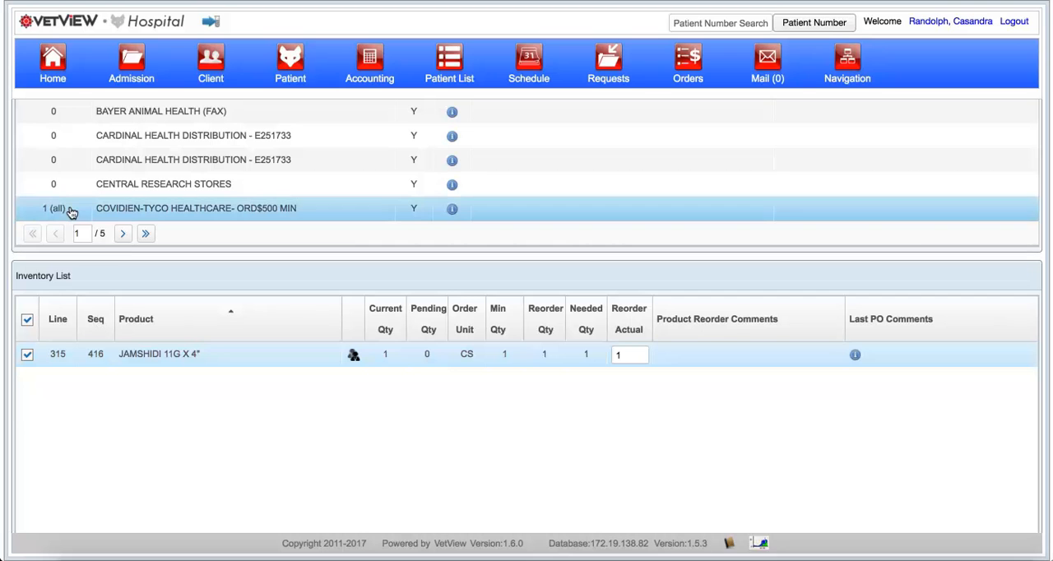
Step: Examine the alternate vendors and past purchase orders of the JAMSHIDI 11G X 4" product, leaving it deselected
{"action": "scroll", "coordinate": [45, 206], "scroll_direction": "up", "scroll_amount": 2}
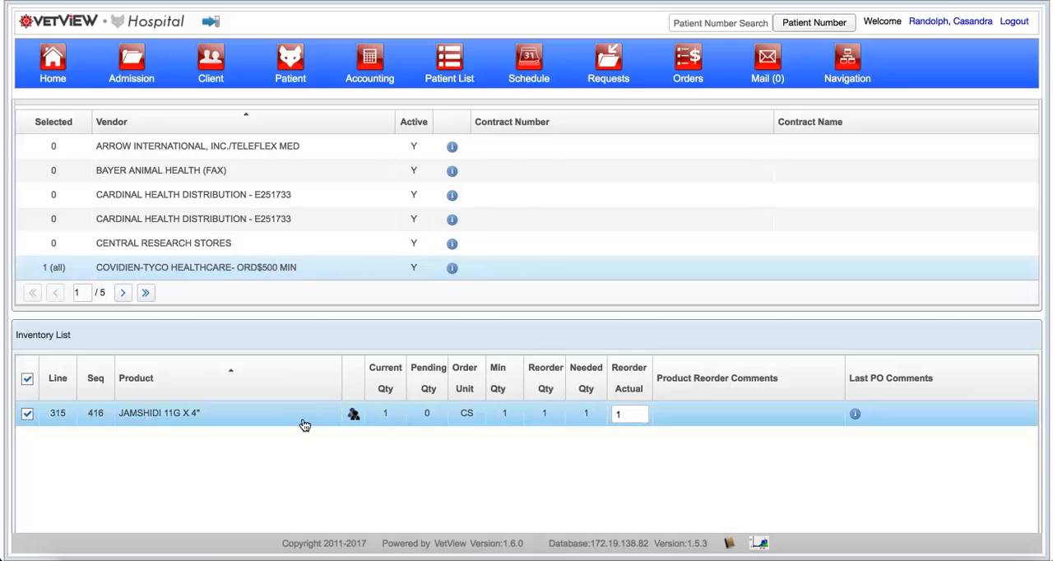
{"action": "left_click", "coordinate": [855, 414]}
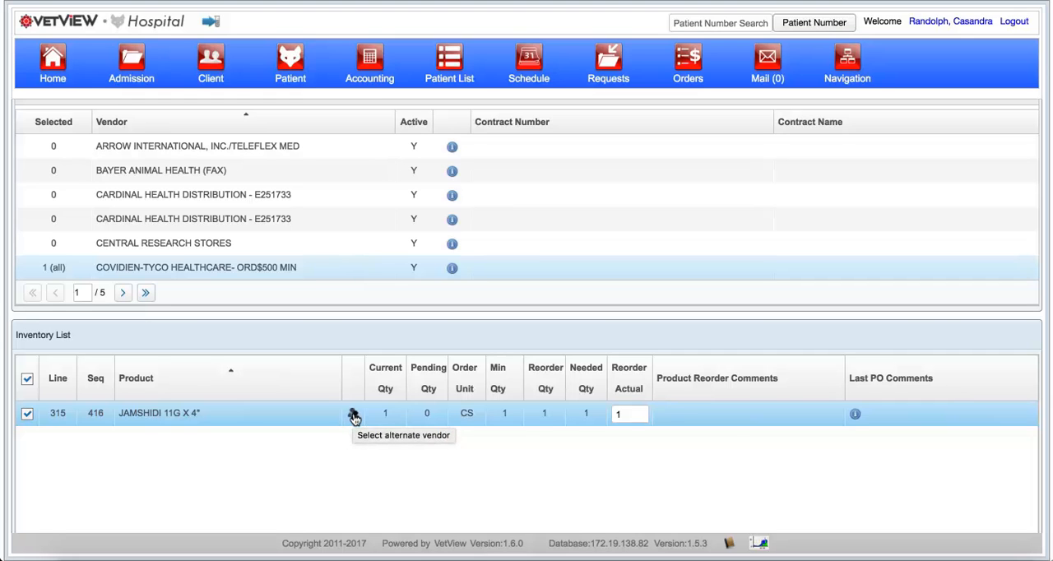
{"action": "left_click", "coordinate": [352, 415]}
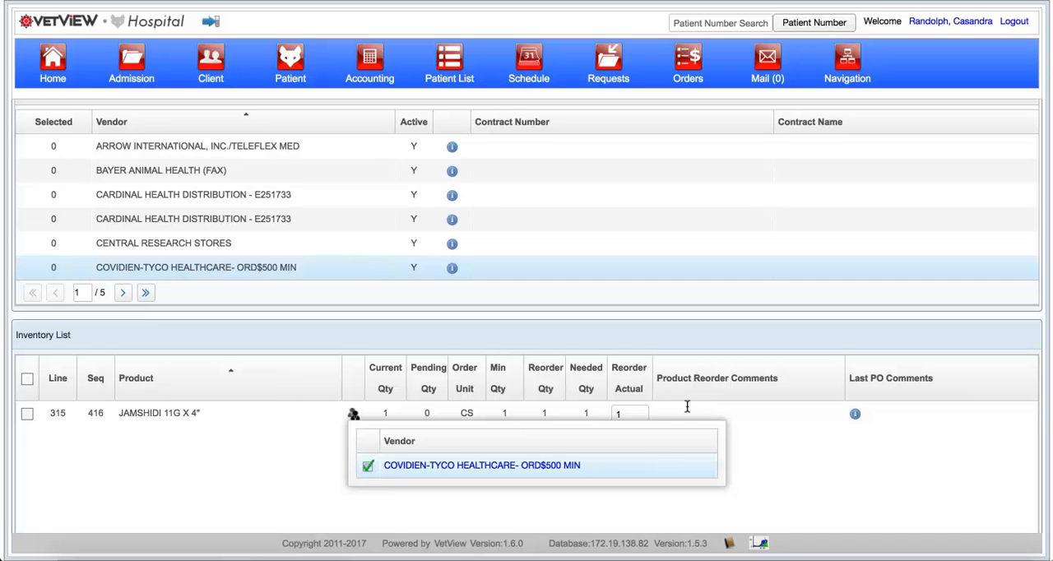
{"action": "left_click", "coordinate": [728, 419]}
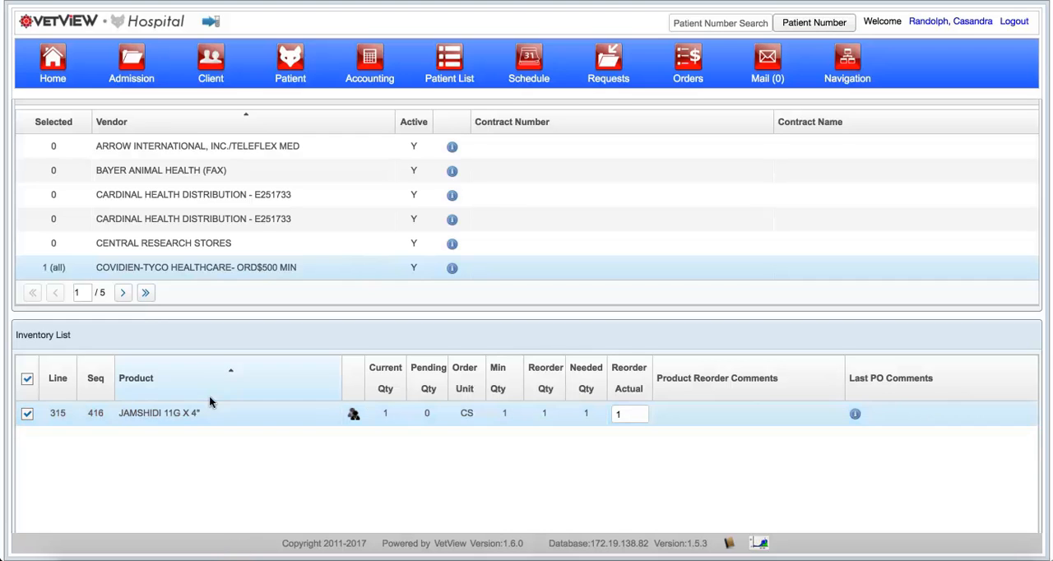
{"action": "left_click", "coordinate": [27, 413]}
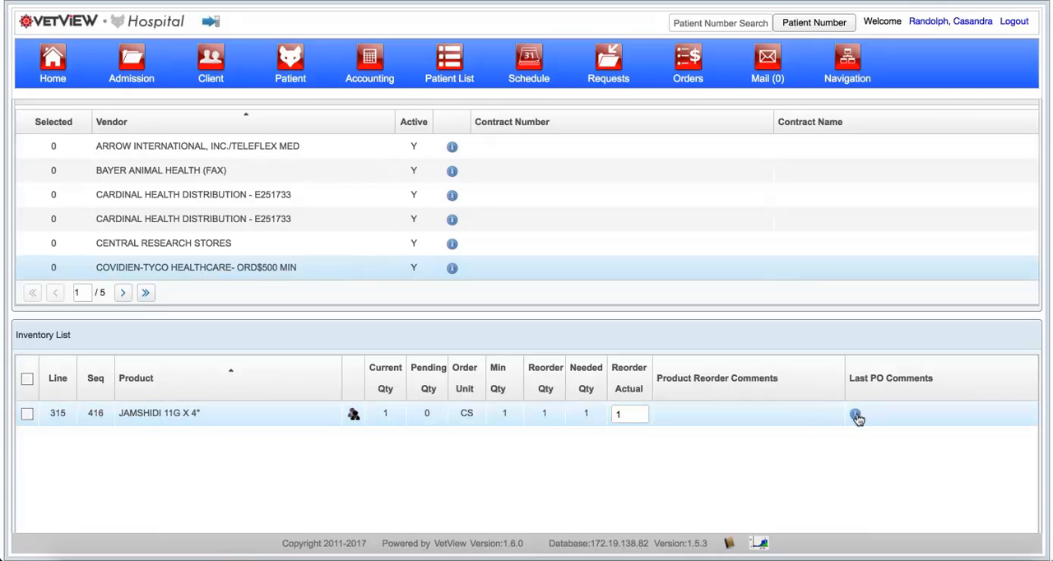
{"action": "mouse_move", "coordinate": [856, 417]}
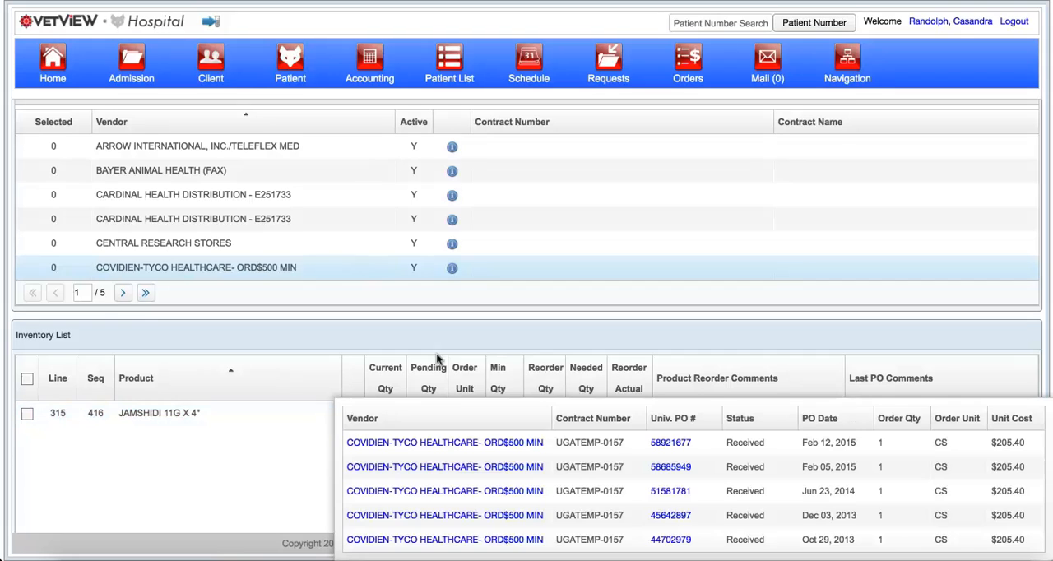
{"action": "left_click", "coordinate": [211, 268]}
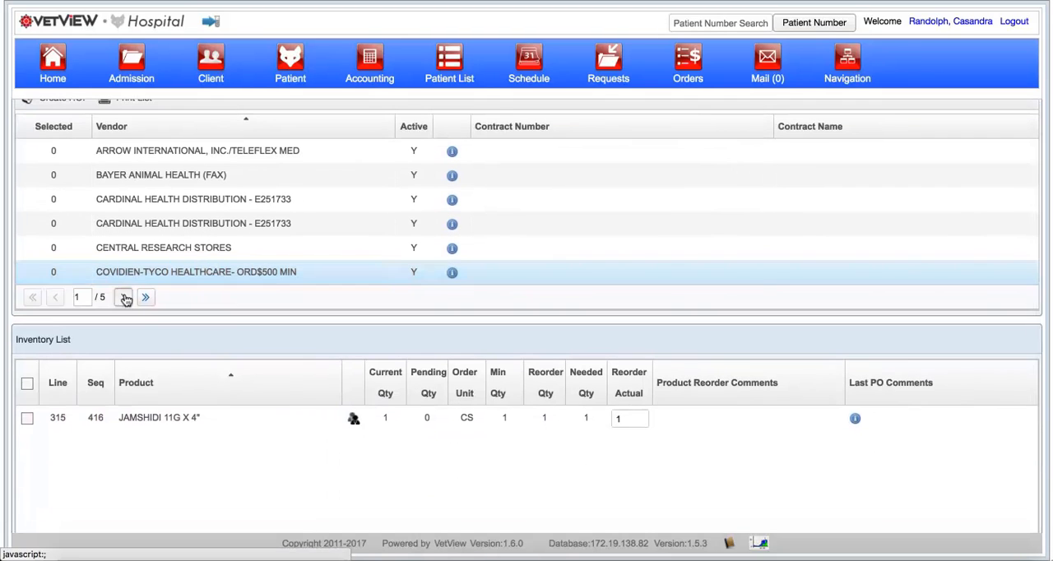
Step: Go to page 4 of the vendor list and show the reorder items of MOORE MEDICAL CORP (FAX) MIN $100.00
{"action": "left_click", "coordinate": [123, 295]}
{"action": "left_click", "coordinate": [152, 153]}
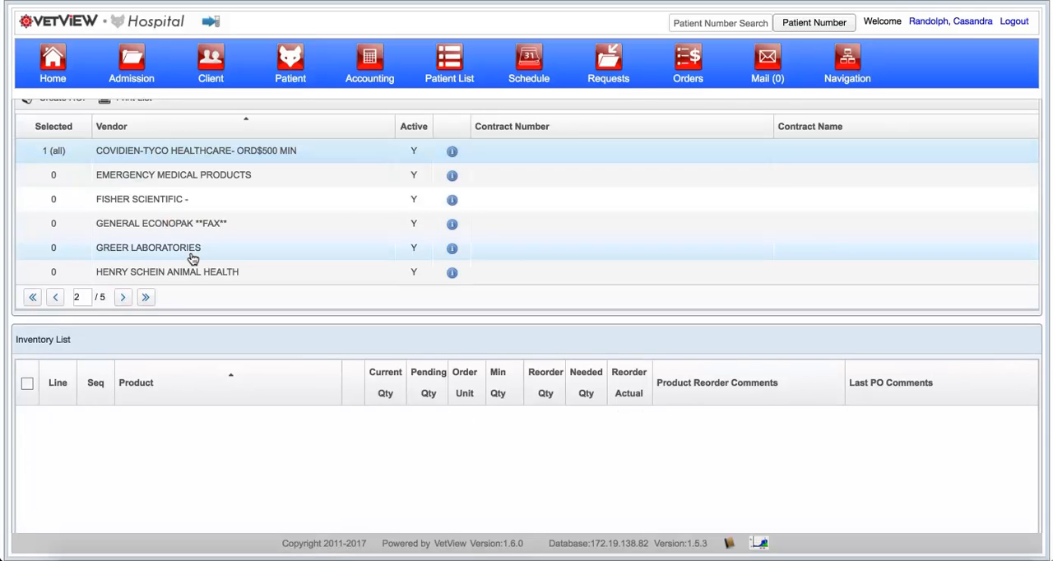
{"action": "left_click", "coordinate": [123, 298]}
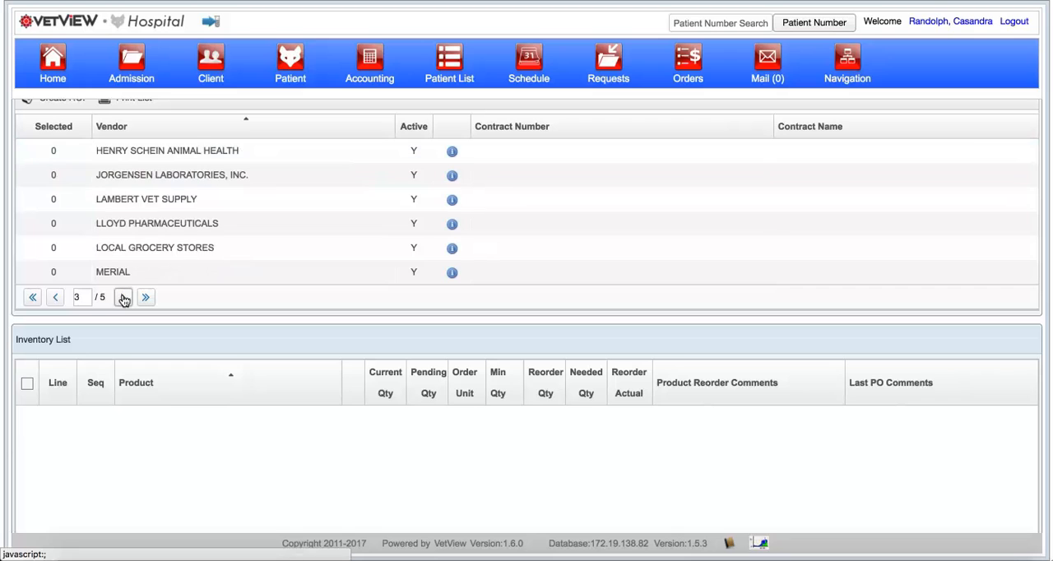
{"action": "left_click", "coordinate": [122, 298]}
{"action": "left_click", "coordinate": [192, 201]}
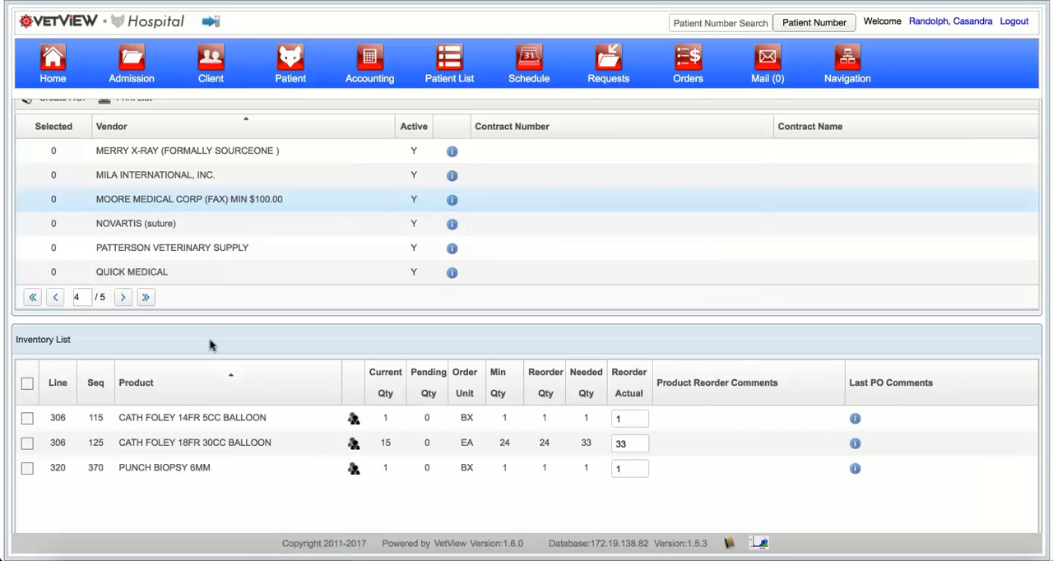
Step: Switch the CATH FOLEY 14FR 5CC BALLOON product to the alternate vendor SUPREME MEDICAL *PLEASE FAX*
{"action": "left_click", "coordinate": [354, 426]}
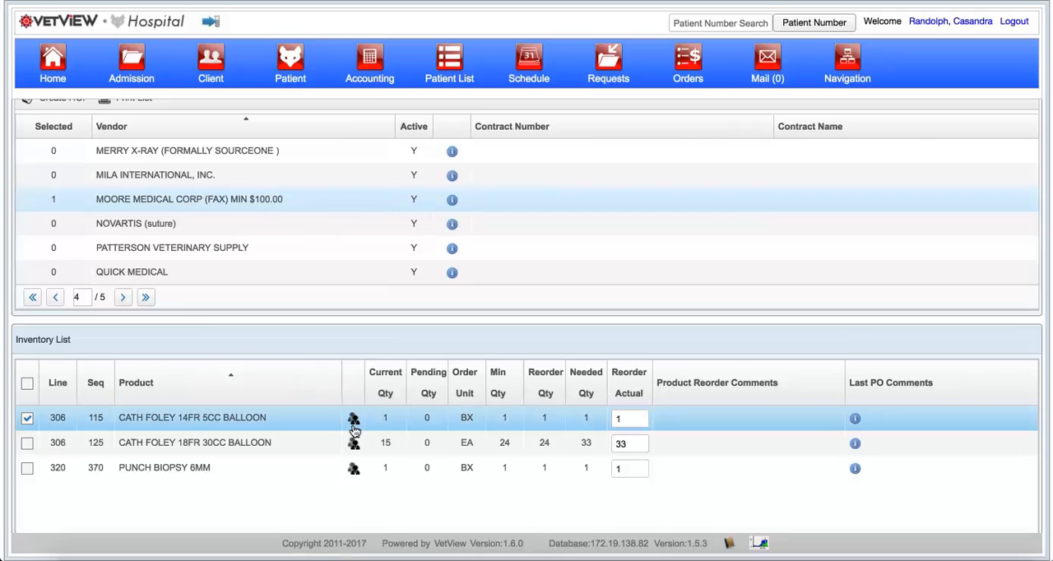
{"action": "left_click", "coordinate": [355, 421]}
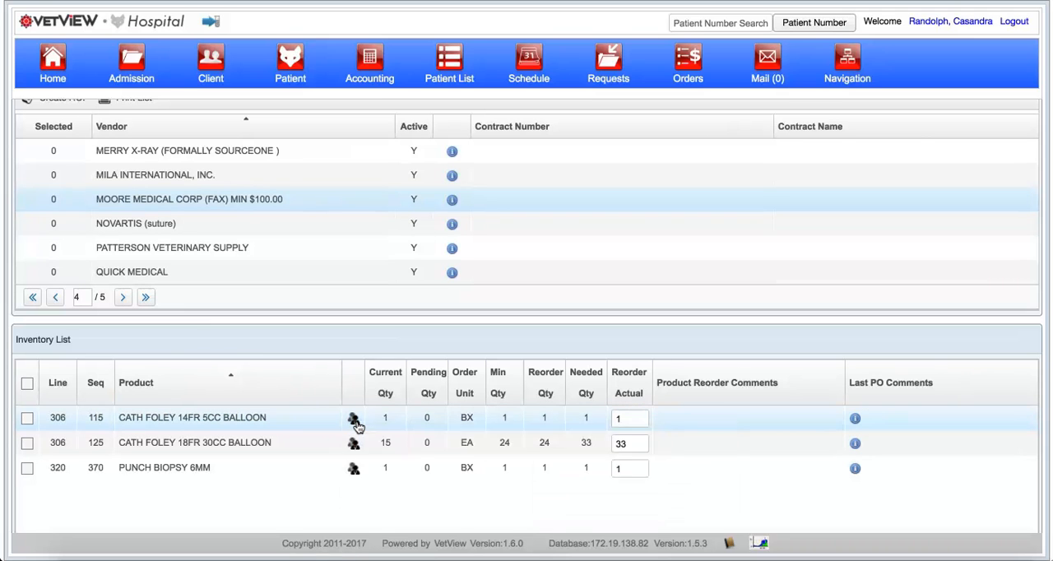
{"action": "left_click", "coordinate": [354, 423]}
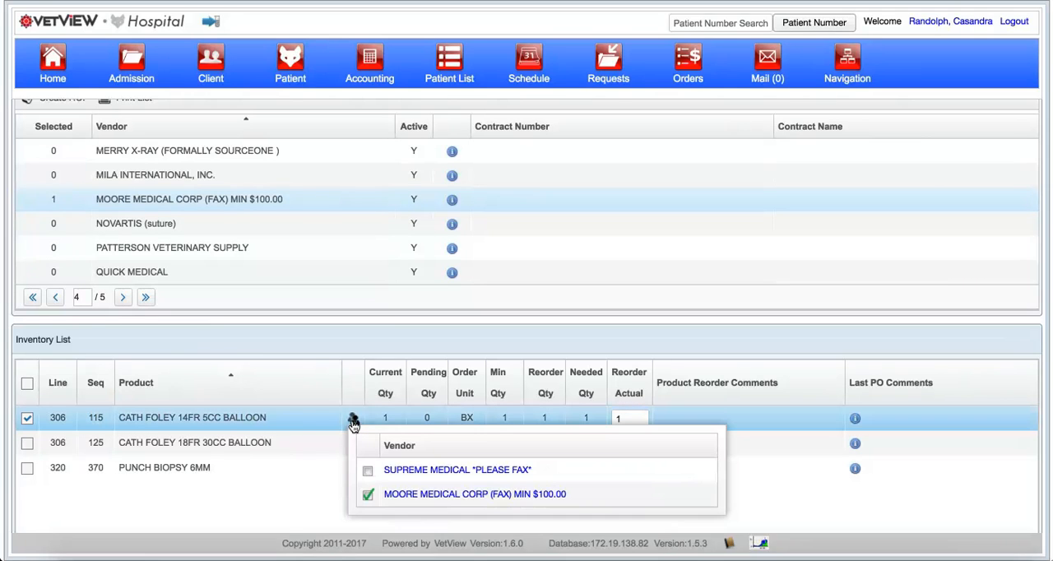
{"action": "left_click", "coordinate": [26, 419]}
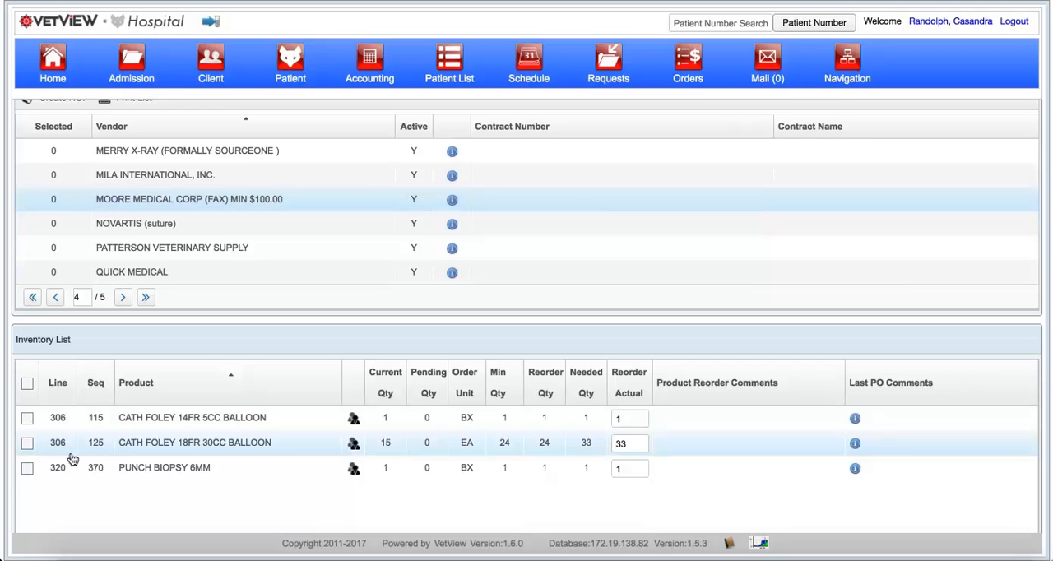
{"action": "left_click", "coordinate": [27, 421]}
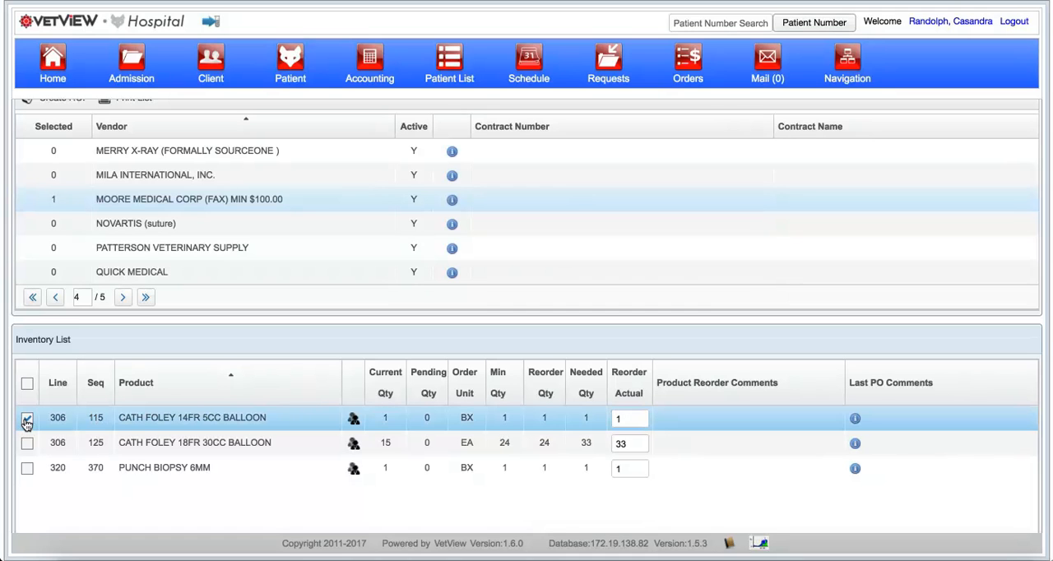
{"action": "left_click", "coordinate": [856, 421]}
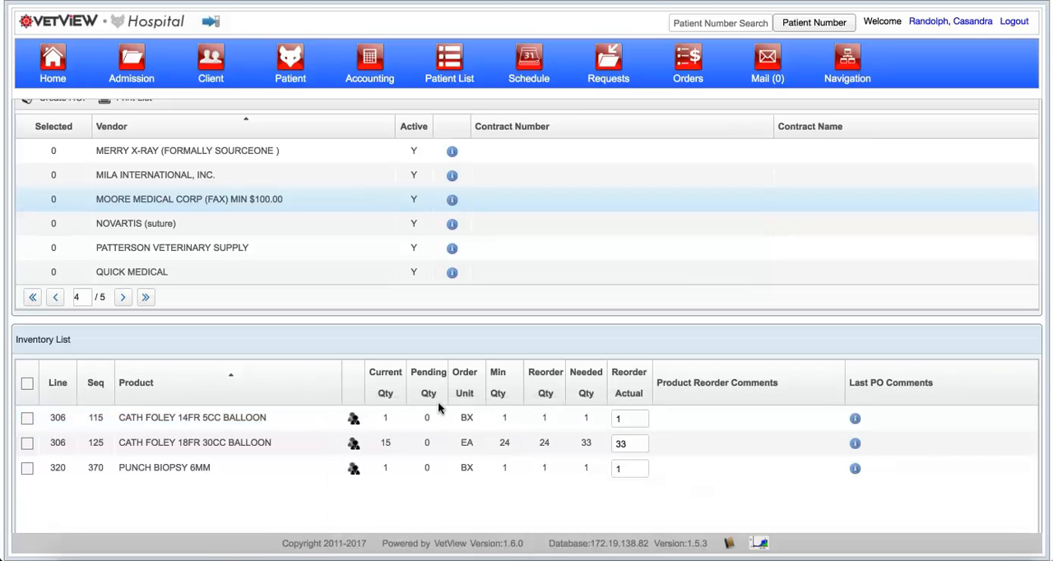
{"action": "left_click", "coordinate": [353, 420]}
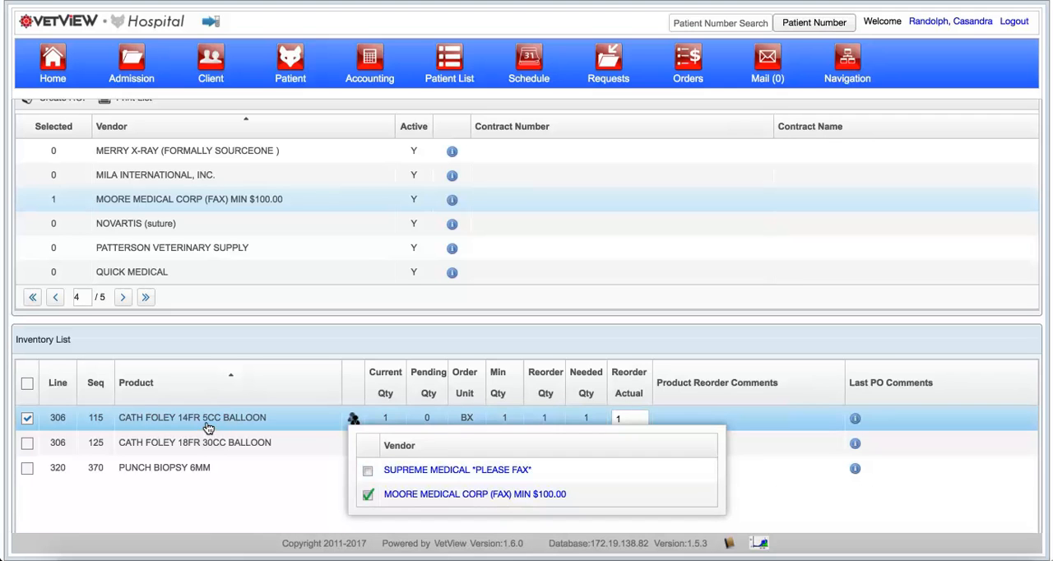
{"action": "left_click", "coordinate": [370, 474]}
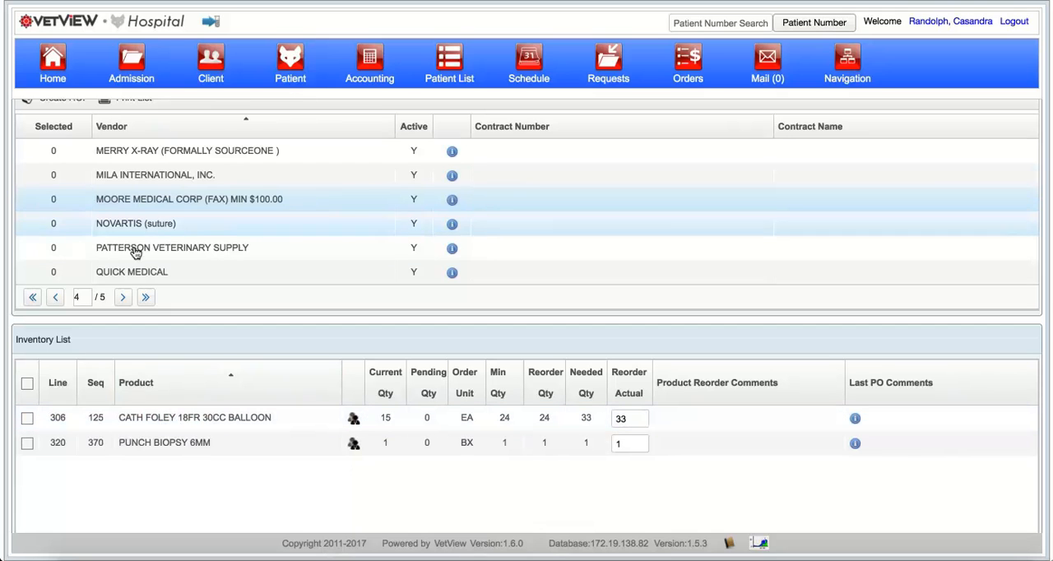
Step: View the alternate vendors for the CATH FOLEY 18FR 30CC BALLOON product and leave the product deselected
{"action": "left_click", "coordinate": [353, 421]}
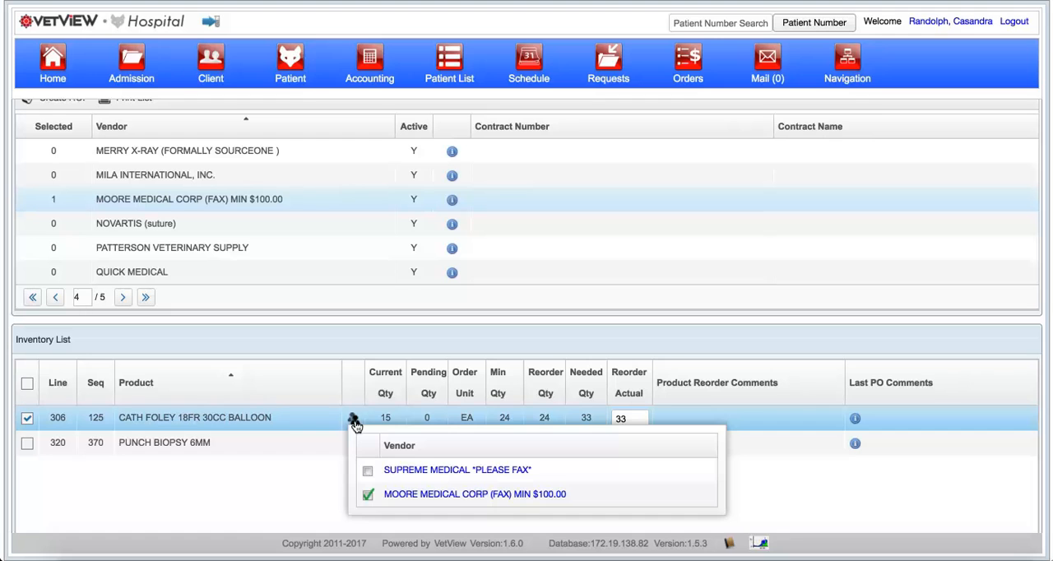
{"action": "left_click", "coordinate": [354, 422]}
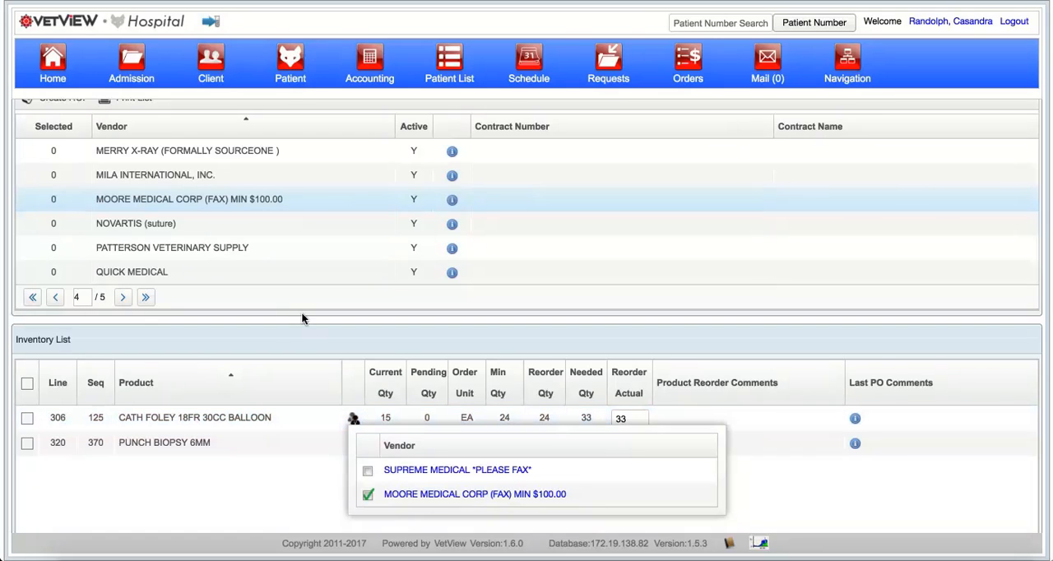
Step: Open SUPREME MEDICAL *PLEASE FAX* on page 5 of the vendor list and switch CATH FOLEY 14FR 5CC BALLOON to MOORE MEDICAL CORP (FAX) MIN $100.00
{"action": "left_click", "coordinate": [125, 298]}
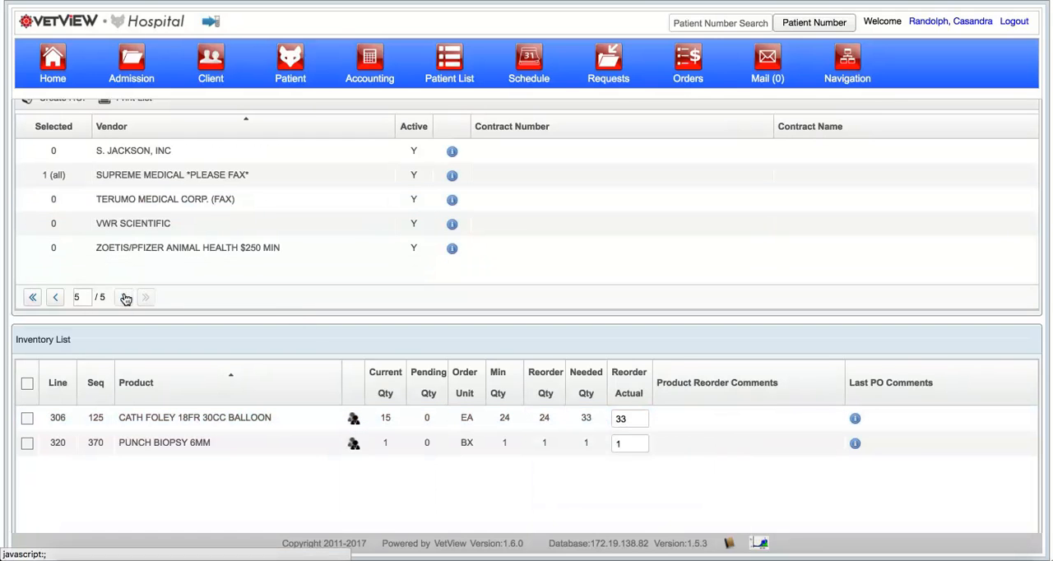
{"action": "left_click", "coordinate": [127, 181]}
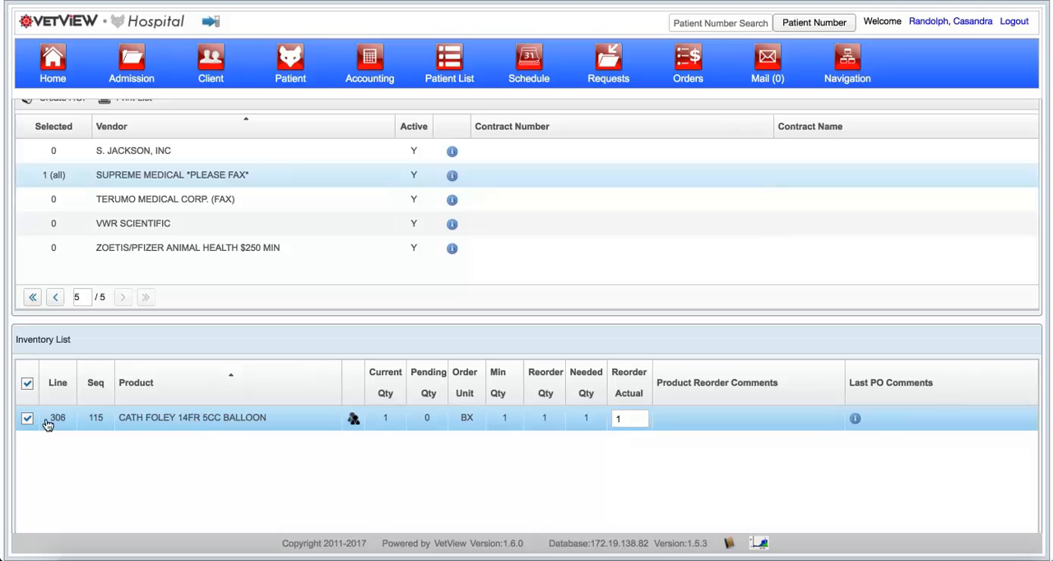
{"action": "left_click", "coordinate": [356, 421]}
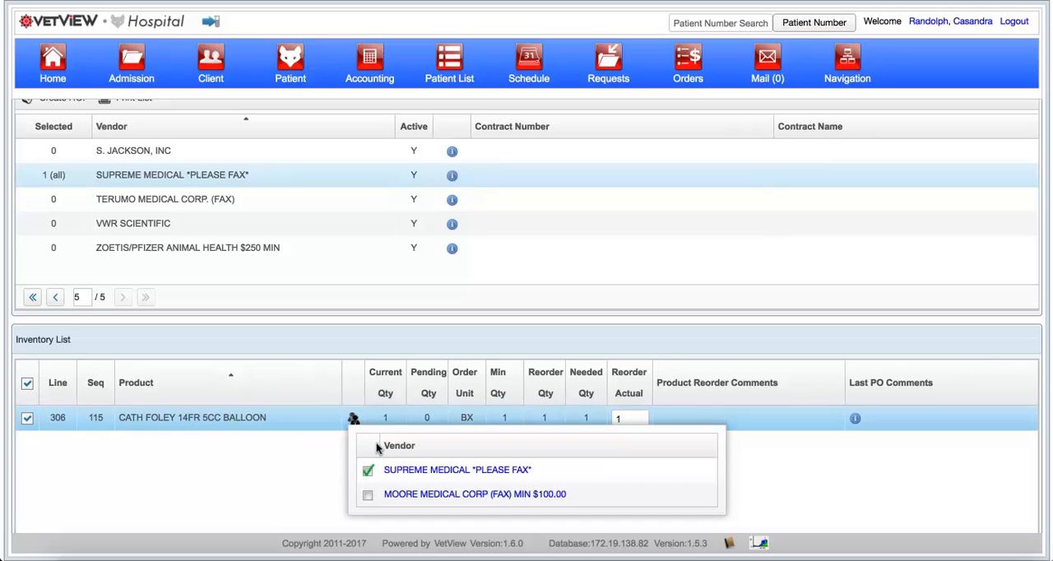
{"action": "left_click", "coordinate": [369, 493]}
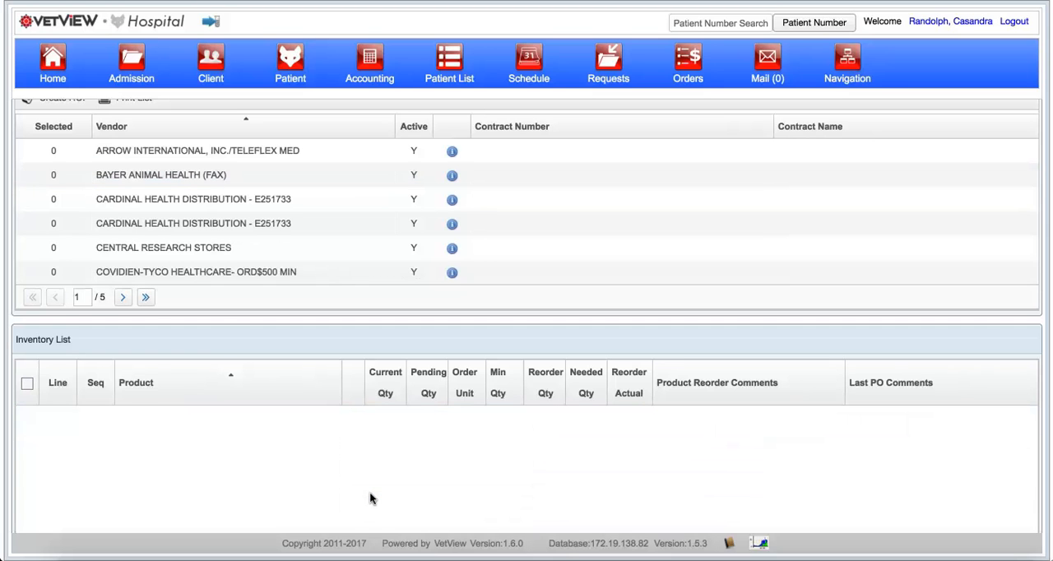
Step: Go to page 4 of the vendor list and show the reorder items of MOORE MEDICAL CORP (FAX) MIN $100.00
{"action": "scroll", "coordinate": [146, 236], "scroll_direction": "up", "scroll_amount": 1}
{"action": "scroll", "coordinate": [146, 236], "scroll_direction": "up", "scroll_amount": 2}
{"action": "left_click", "coordinate": [123, 400]}
{"action": "left_click", "coordinate": [124, 401]}
{"action": "left_click", "coordinate": [124, 401]}
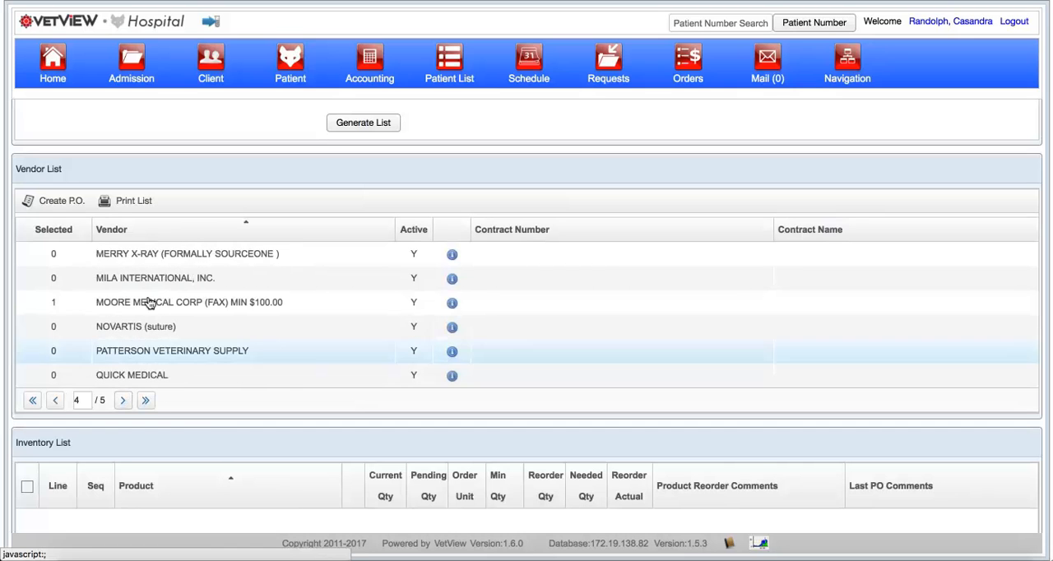
{"action": "left_click", "coordinate": [154, 306]}
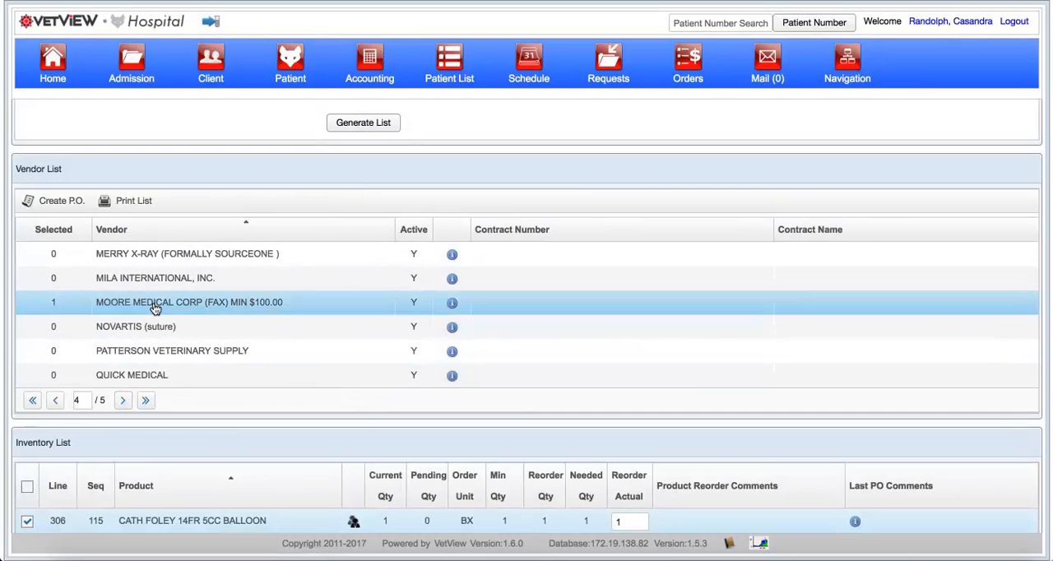
Step: Select the CATH FOLEY 14FR 5CC BALLOON, CATH FOLEY 18FR 30CC BALLOON and PUNCH BIOPSY 6MM products for ordering
{"action": "scroll", "coordinate": [322, 404], "scroll_direction": "down", "scroll_amount": 3}
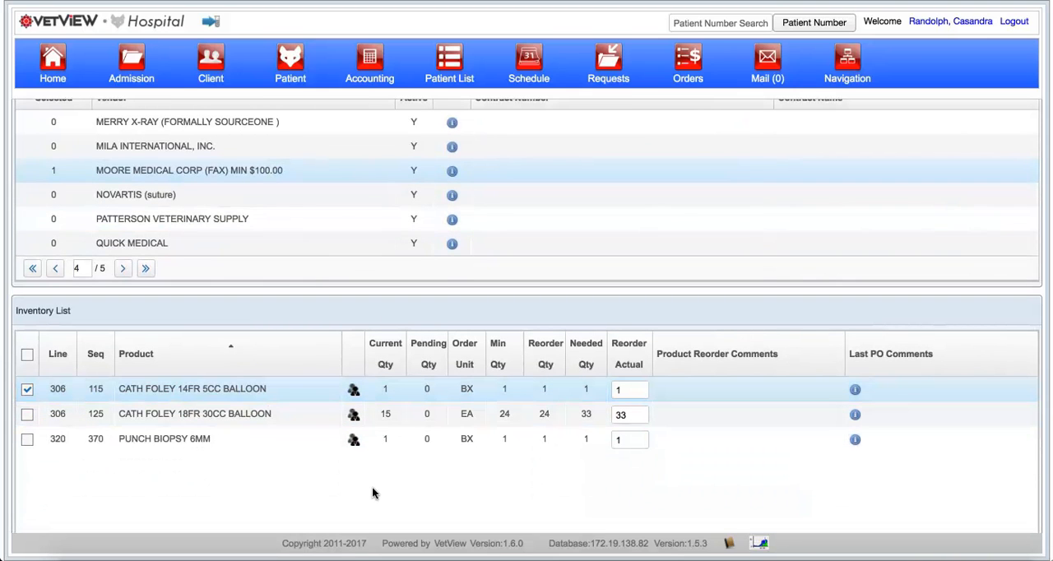
{"action": "left_click", "coordinate": [855, 389]}
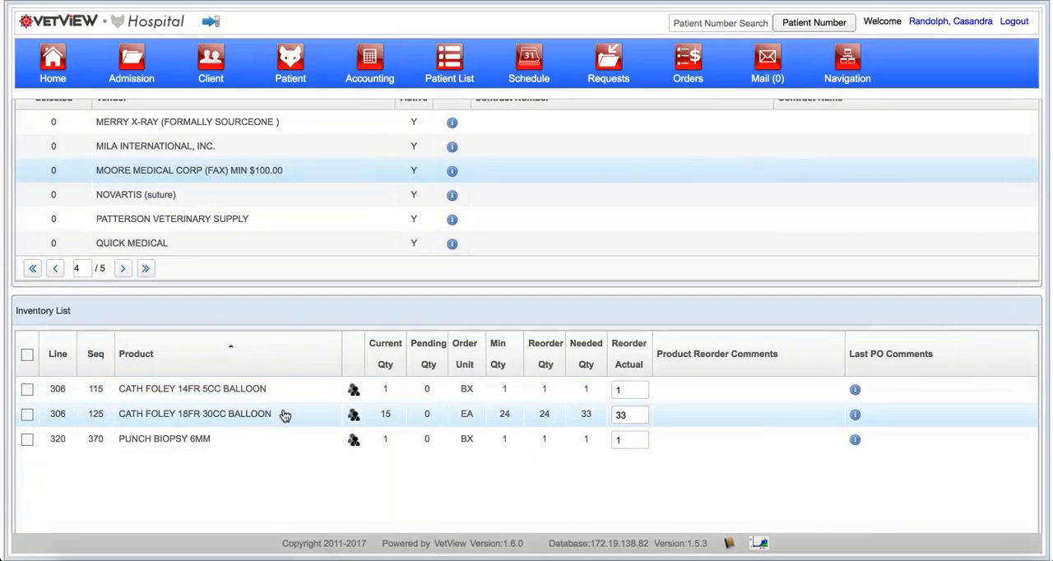
{"action": "left_click", "coordinate": [855, 414]}
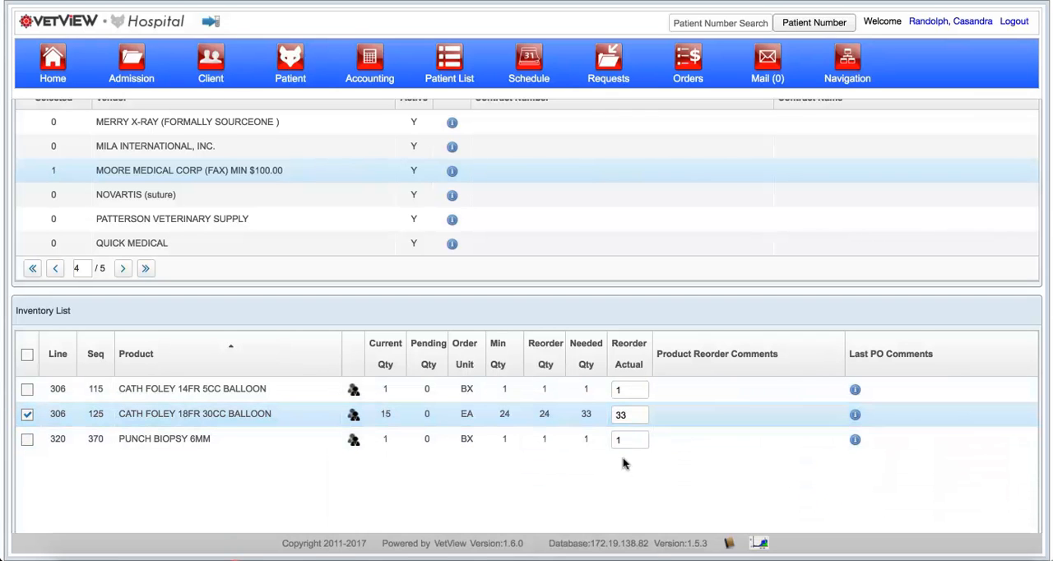
{"action": "left_click", "coordinate": [855, 441]}
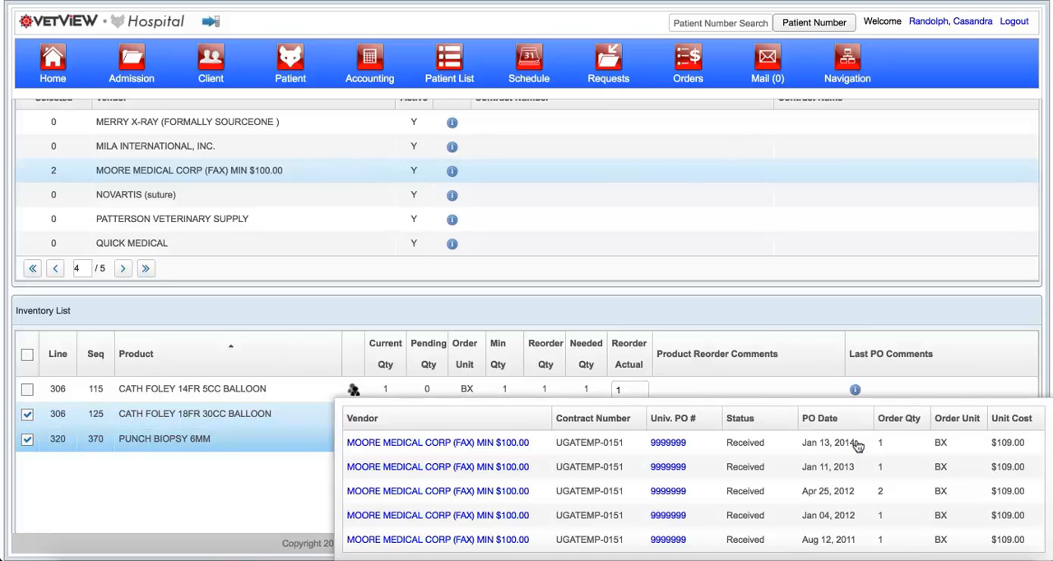
{"action": "left_click", "coordinate": [28, 390]}
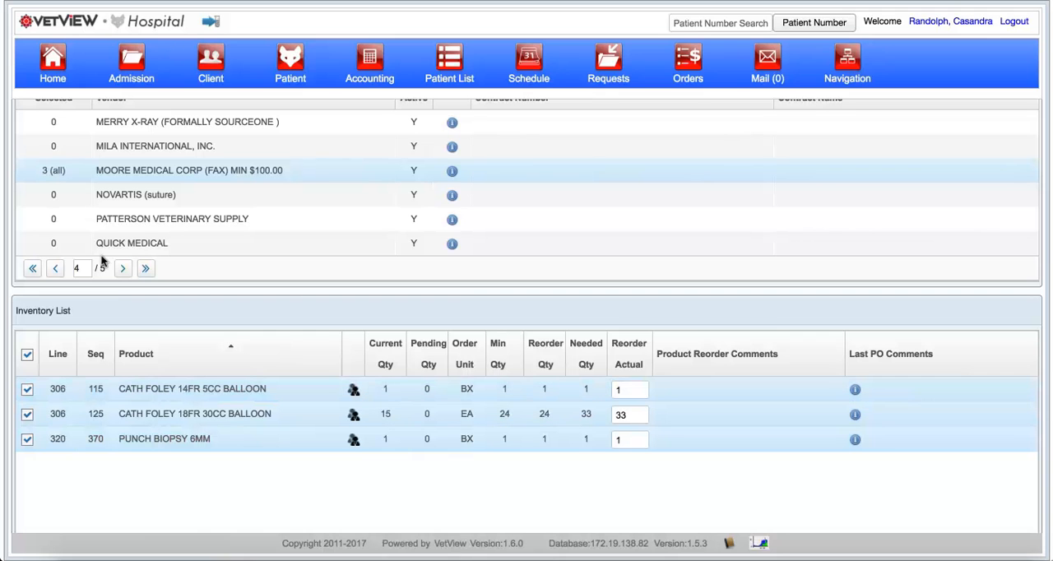
Step: Show the reorder items of MERRY X-RAY (FORMALLY SOURCEONE ) and leave the BARIUM SULF 60% OZ product deselected
{"action": "scroll", "coordinate": [131, 213], "scroll_direction": "up", "scroll_amount": 2}
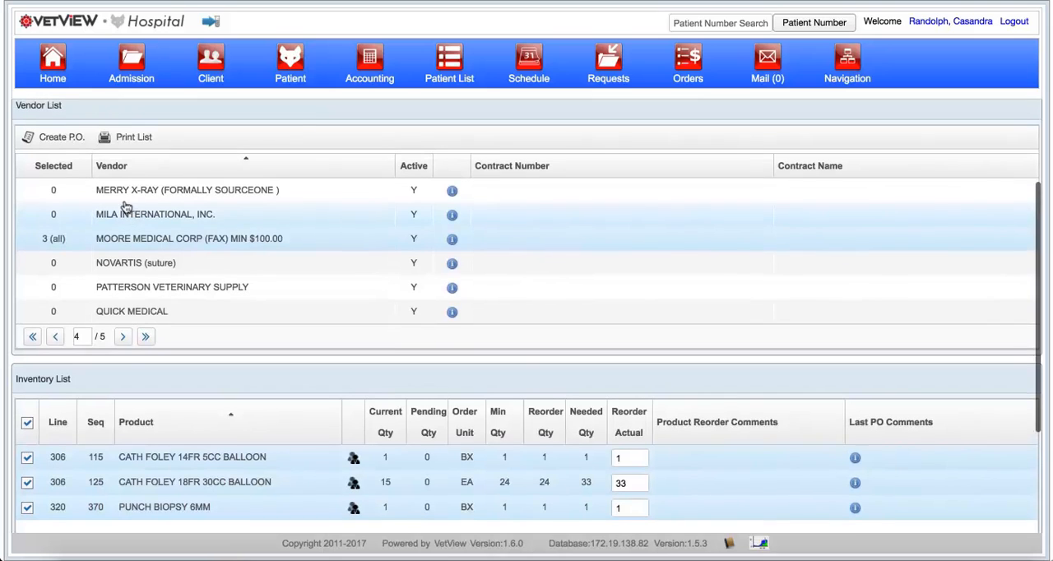
{"action": "left_click", "coordinate": [107, 195]}
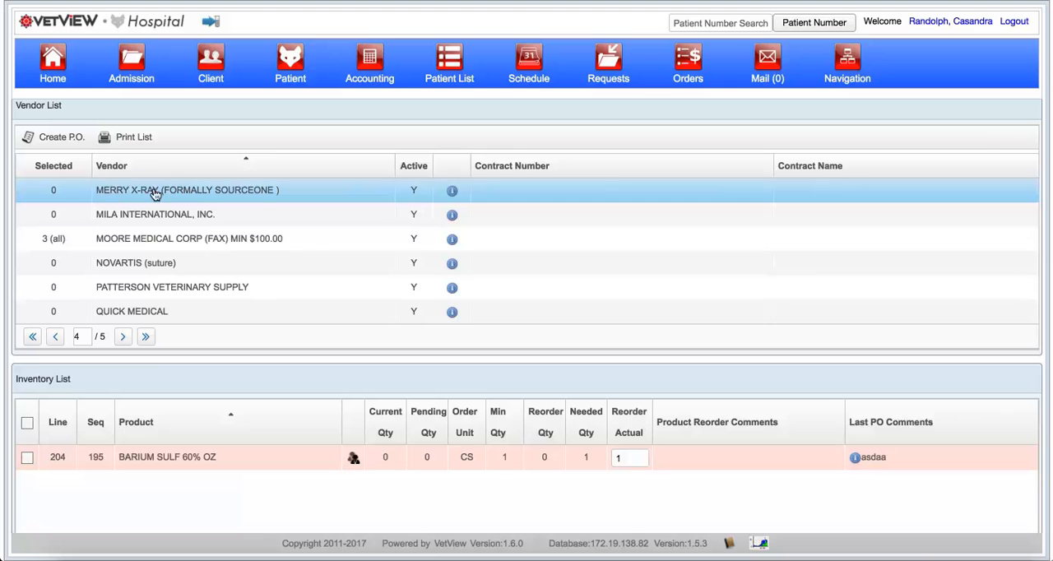
{"action": "left_click", "coordinate": [27, 459]}
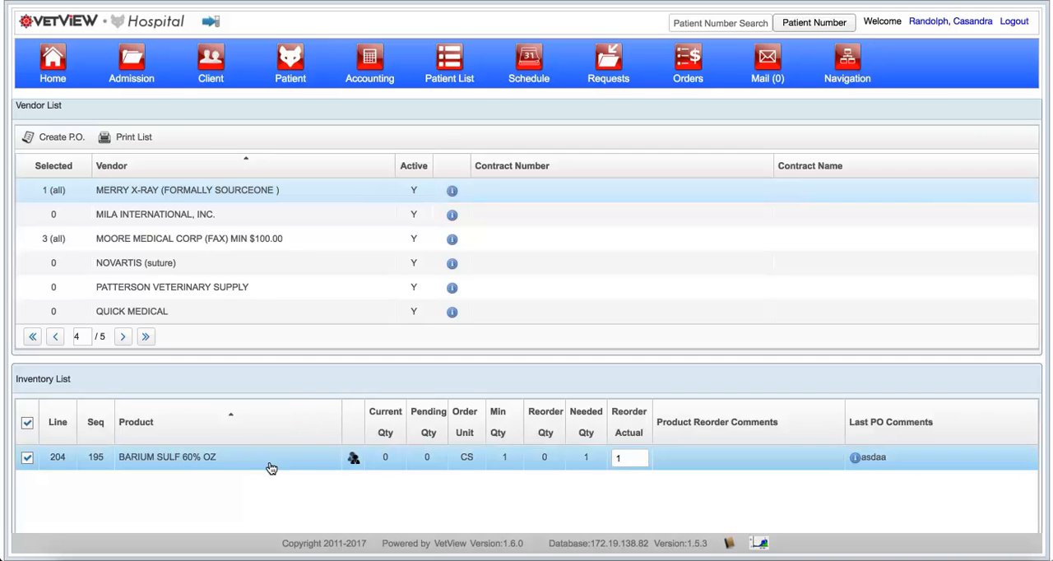
{"action": "left_click", "coordinate": [27, 459]}
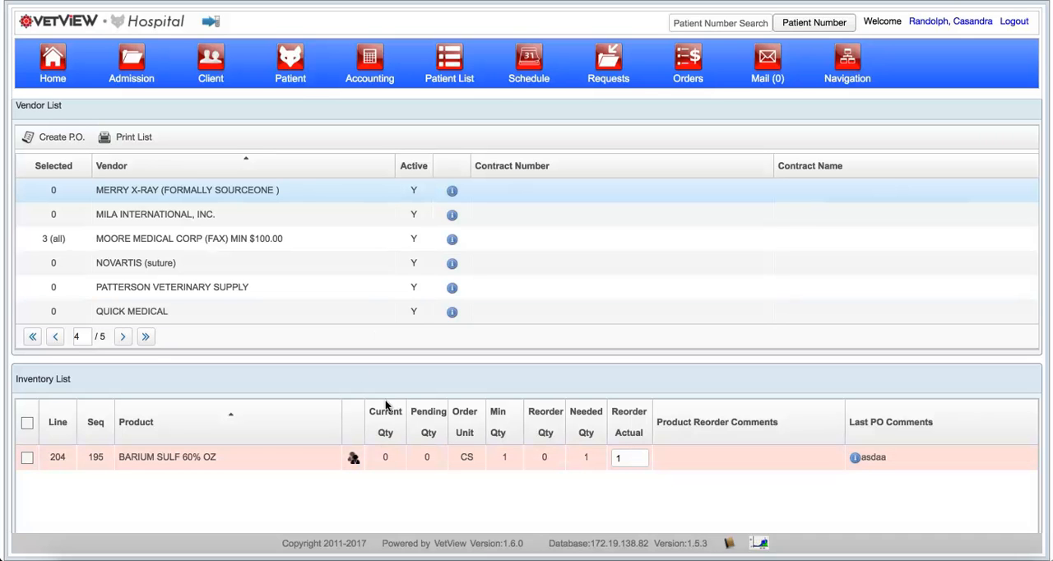
Step: Set the actual reorder quantity of BARIUM SULF 60% OZ to 2 and view its past purchase orders
{"action": "left_click", "coordinate": [626, 455]}
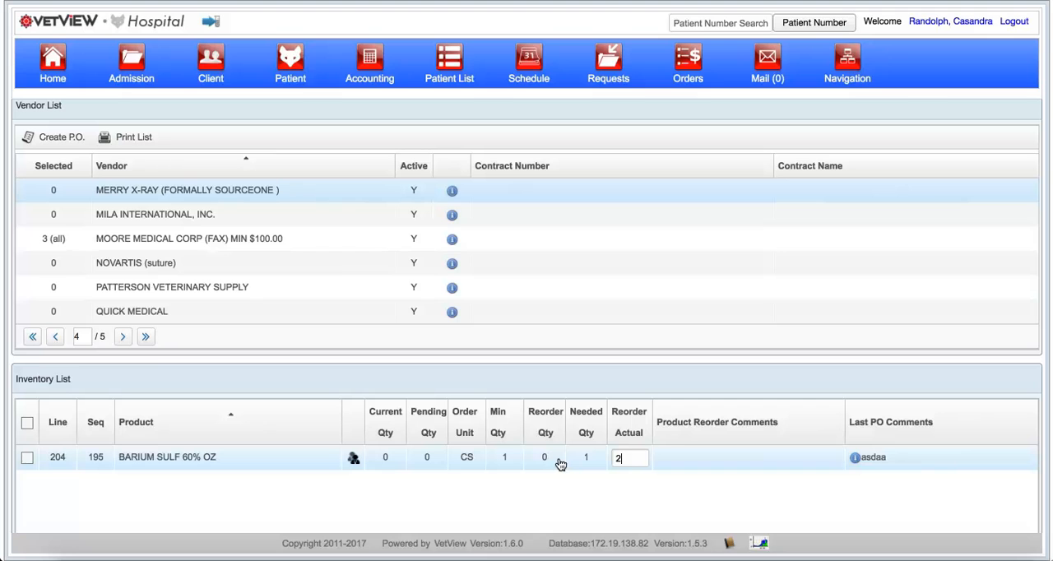
{"action": "mouse_move", "coordinate": [858, 466]}
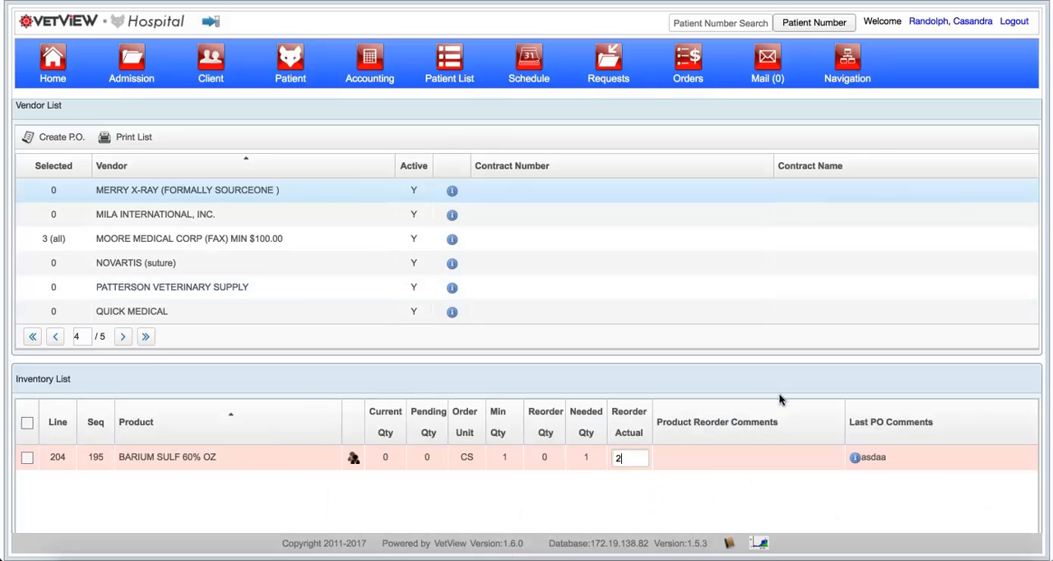
{"action": "left_click", "coordinate": [854, 457]}
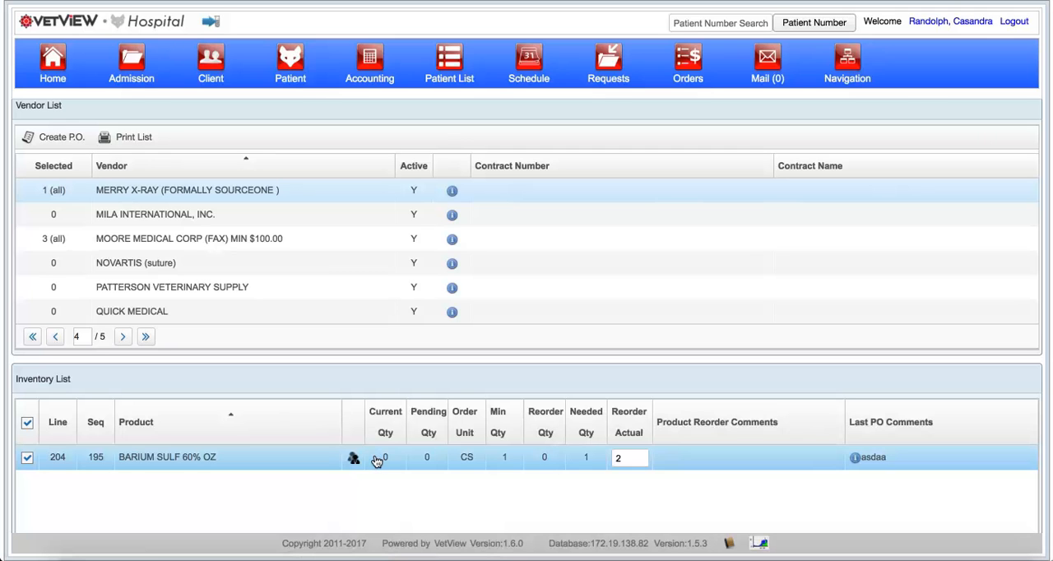
{"action": "left_click", "coordinate": [855, 460]}
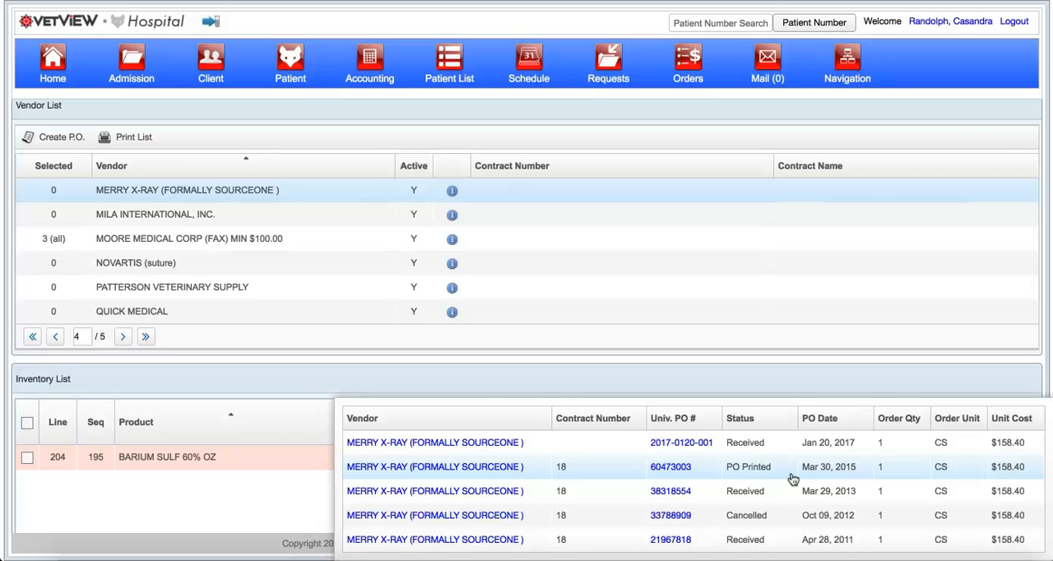
Step: Set the actual reorder quantity of BARIUM SULF 60% OZ to 1 and leave the product deselected
{"action": "left_click", "coordinate": [270, 459]}
{"action": "left_click", "coordinate": [630, 459]}
{"action": "type", "text": "1"}
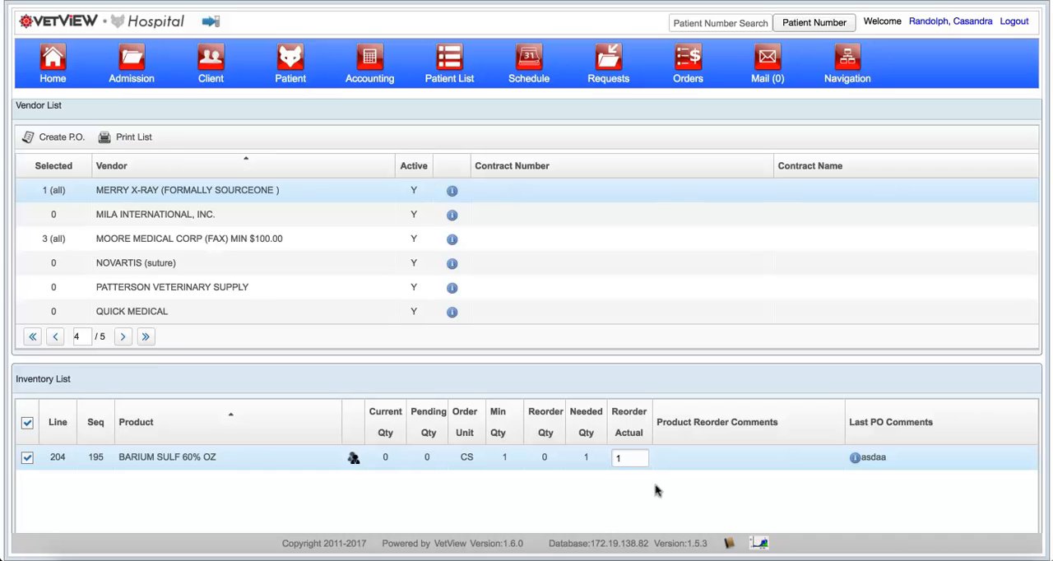
{"action": "left_click", "coordinate": [855, 458]}
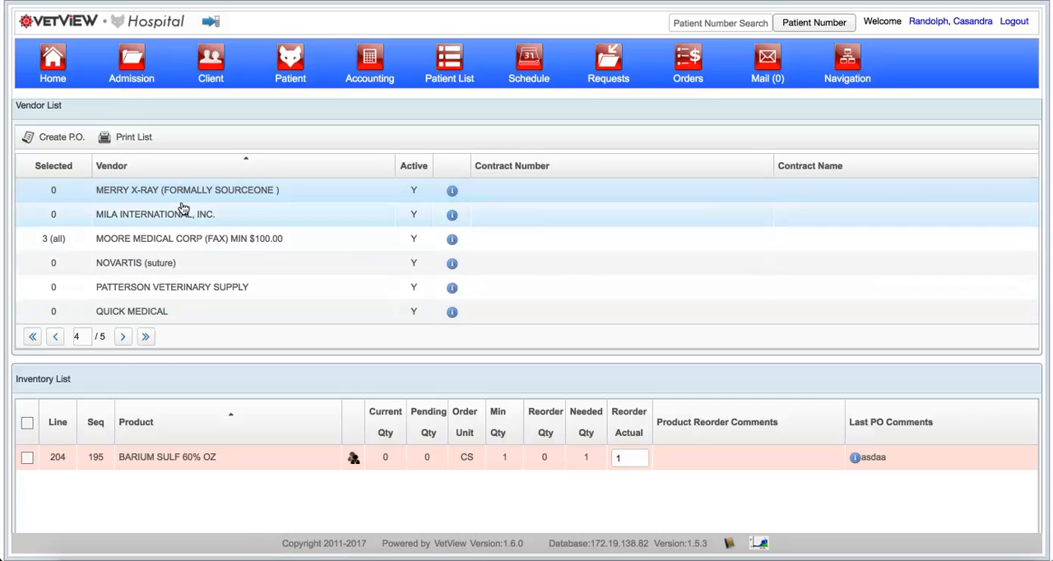
Step: Create a purchase order from the selected products, then open the Oct 11, 2017 order for MOORE MEDICAL CORP (FAX) MIN $100.00 and review its products
{"action": "left_click", "coordinate": [73, 141]}
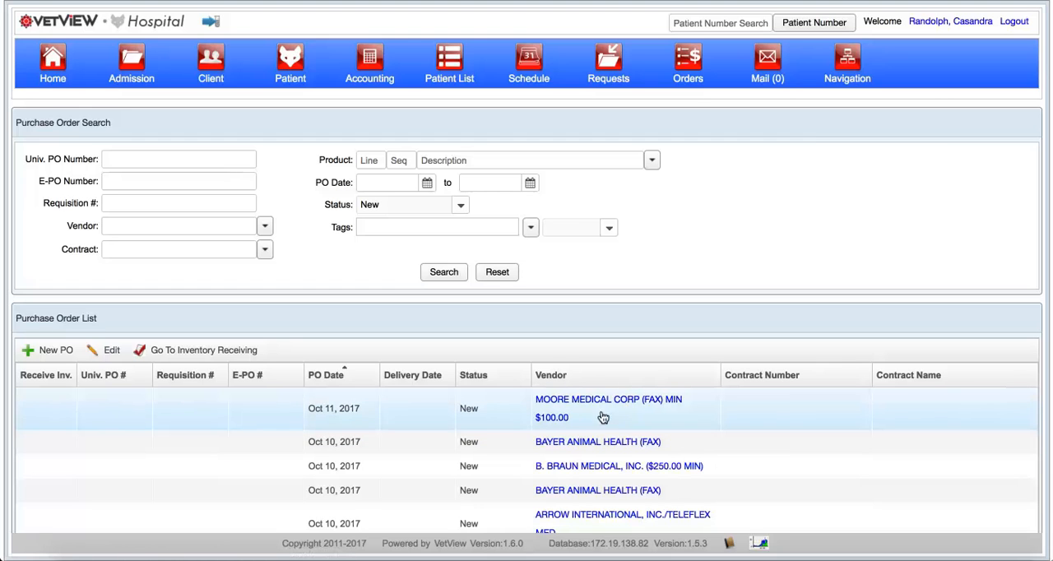
{"action": "left_click", "coordinate": [317, 411]}
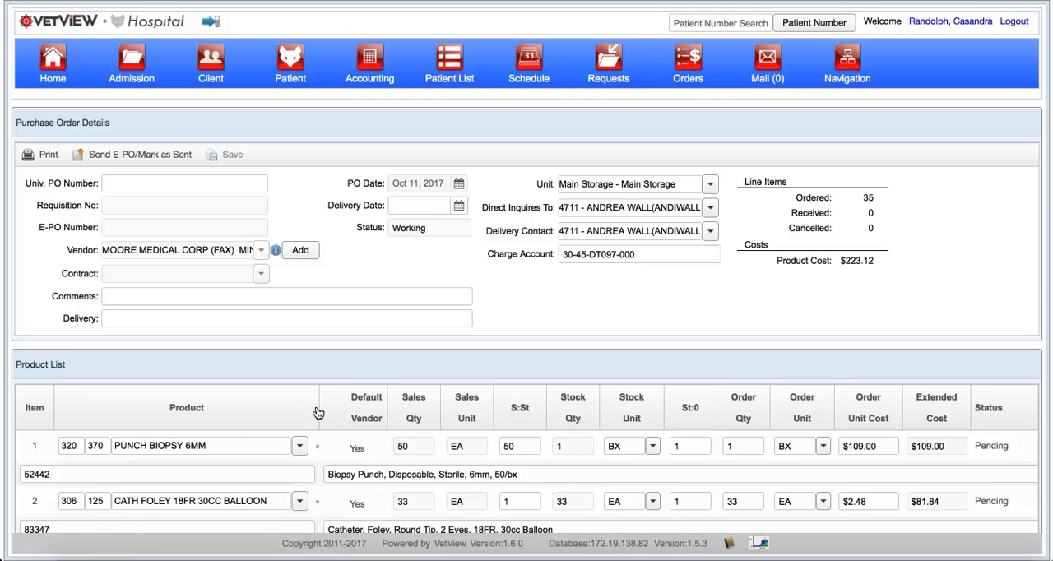
{"action": "scroll", "coordinate": [318, 412], "scroll_direction": "down", "scroll_amount": 3}
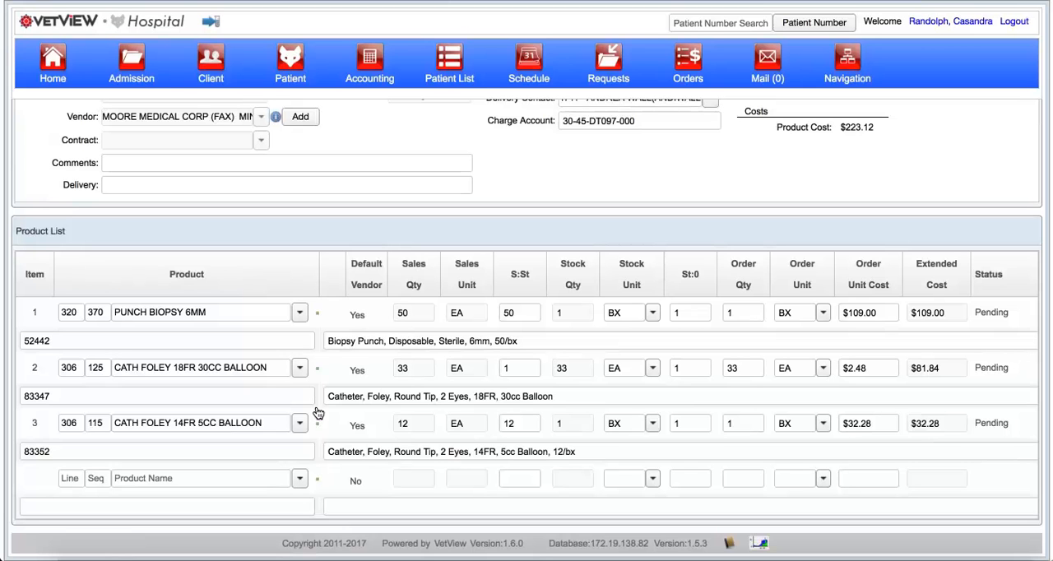
{"action": "scroll", "coordinate": [316, 479], "scroll_direction": "up", "scroll_amount": 3}
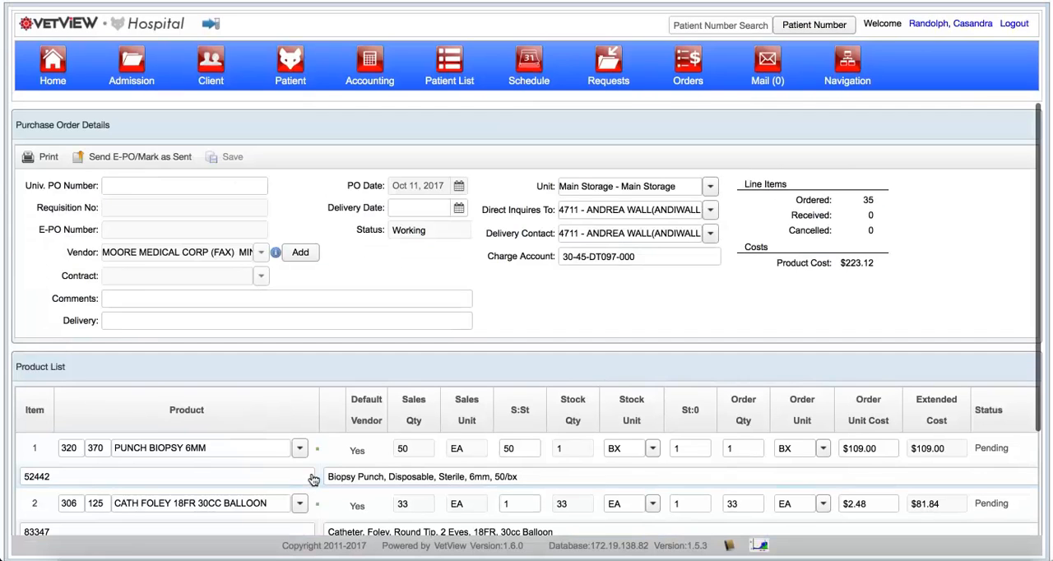
{"action": "scroll", "coordinate": [312, 467], "scroll_direction": "down", "scroll_amount": 3}
{"action": "scroll", "coordinate": [310, 439], "scroll_direction": "up", "scroll_amount": 3}
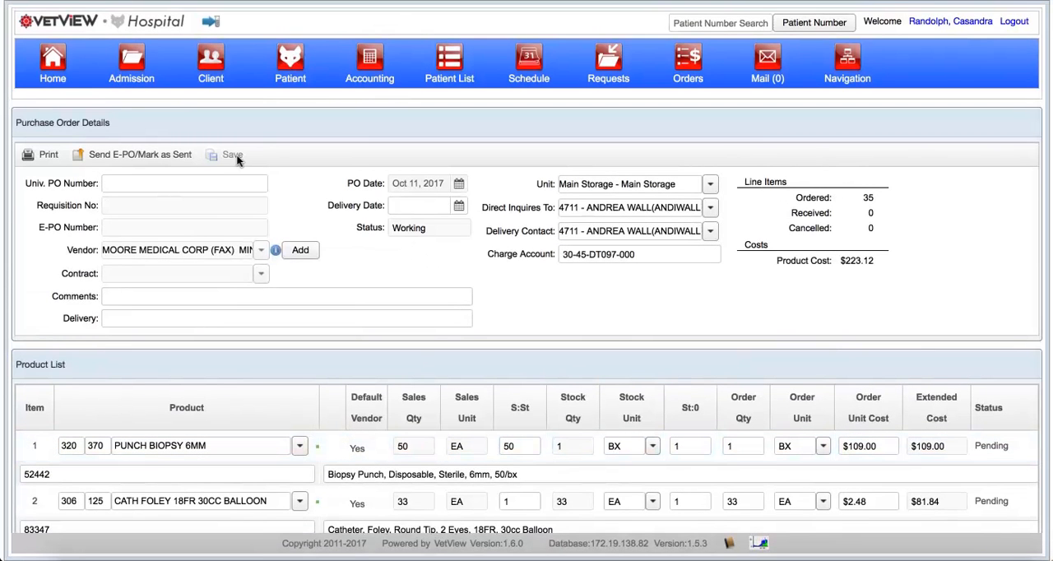
Step: Enter the university PO number for the purchase order, including its year prefix
{"action": "left_click", "coordinate": [173, 182]}
{"action": "type", "text": "000009"}
{"action": "left_click", "coordinate": [106, 184]}
{"action": "type", "text": "17-"}
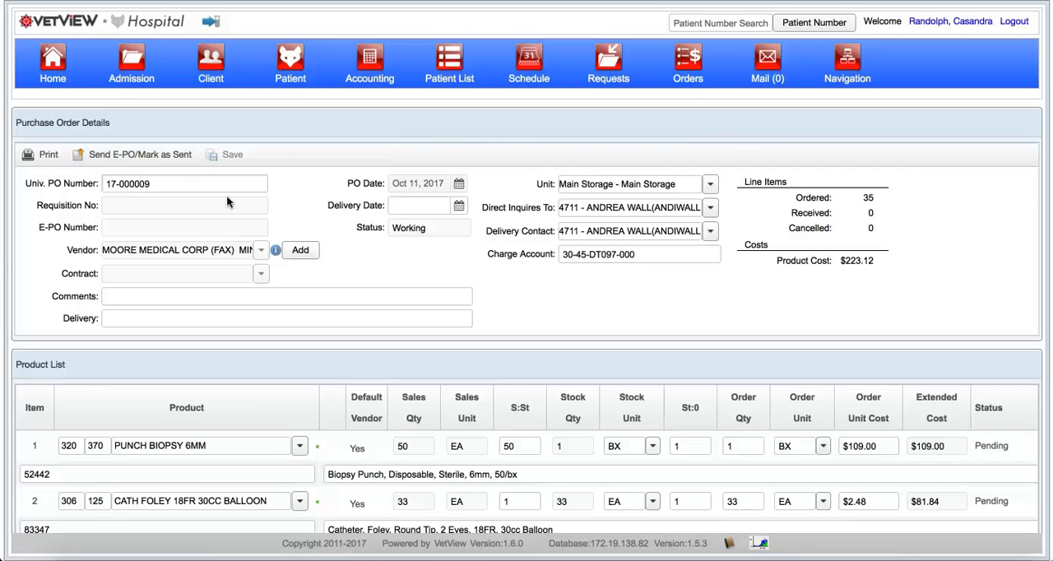
Step: Fill in the order with the comment "comment", the delivery note "deliver" and the delivery date Oct 23, 2017
{"action": "left_click", "coordinate": [197, 297]}
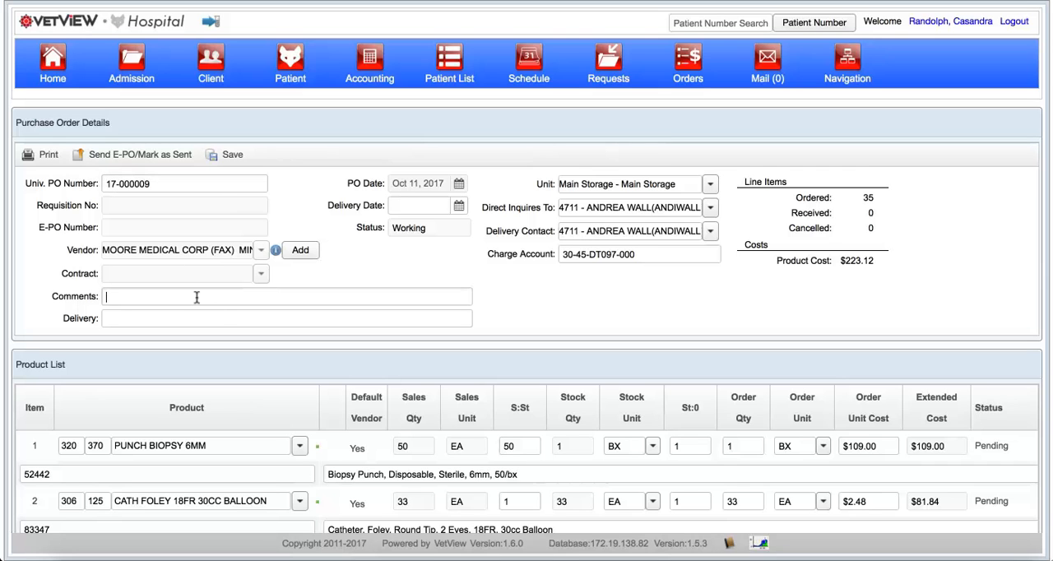
{"action": "type", "text": "c"}
{"action": "type", "text": "nt"}
{"action": "left_click", "coordinate": [165, 318]}
{"action": "type", "text": "dq"}
{"action": "key", "text": "BackSpace"}
{"action": "type", "text": "eliver"}
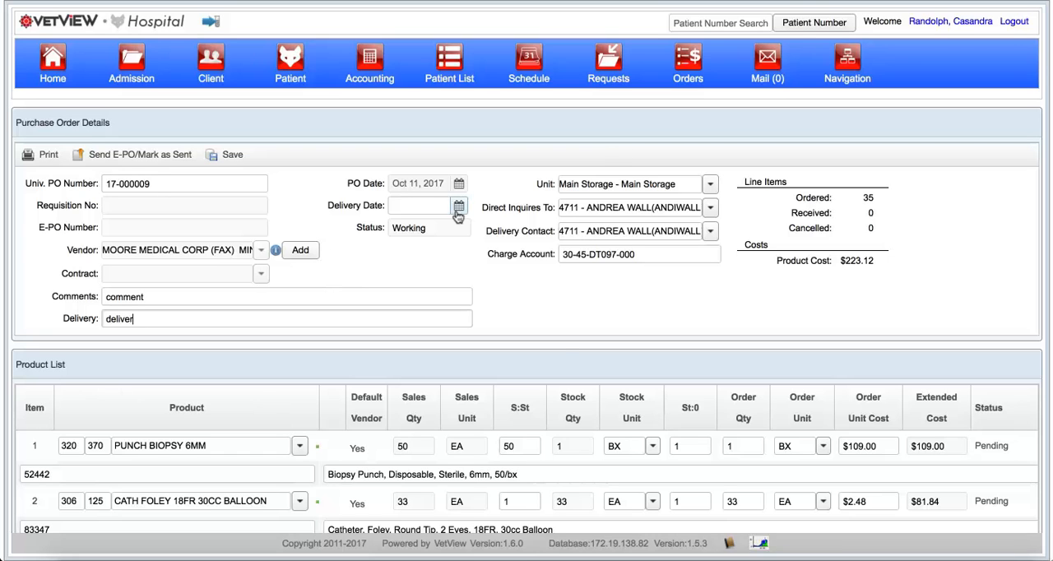
{"action": "left_click", "coordinate": [458, 212]}
{"action": "left_click", "coordinate": [429, 329]}
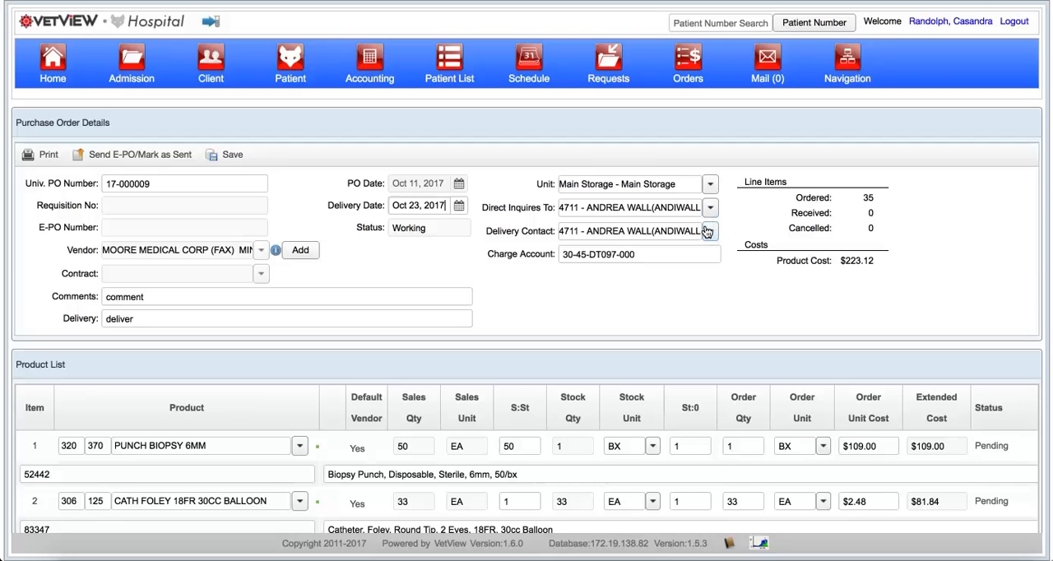
Step: Examine the purchase order's charge account and product list, postponing the WebEx Productivity Tools update
{"action": "left_click_drag", "start_coordinate": [640, 256], "coordinate": [516, 255]}
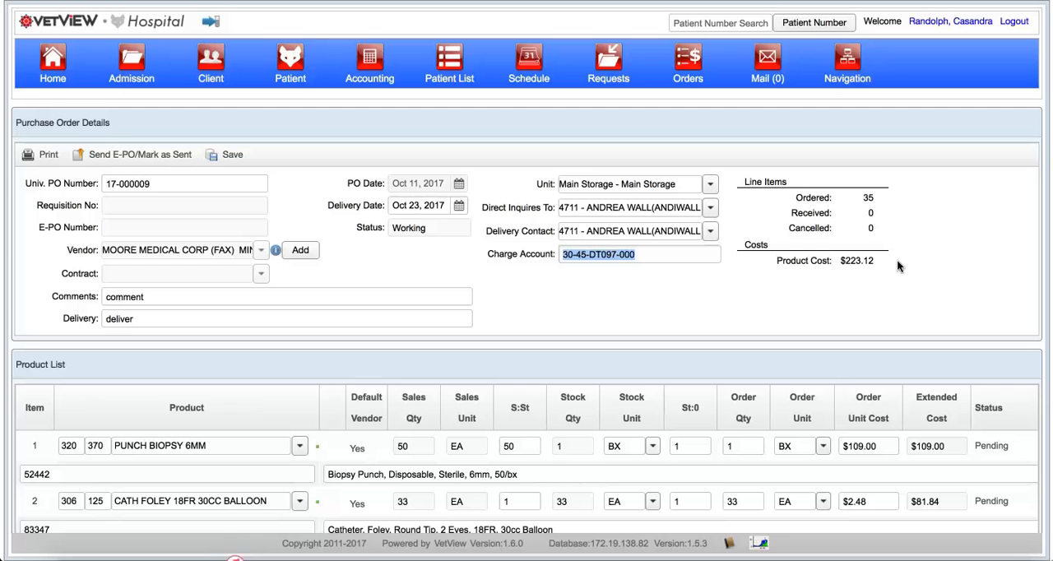
{"action": "scroll", "coordinate": [897, 265], "scroll_direction": "down", "scroll_amount": 2}
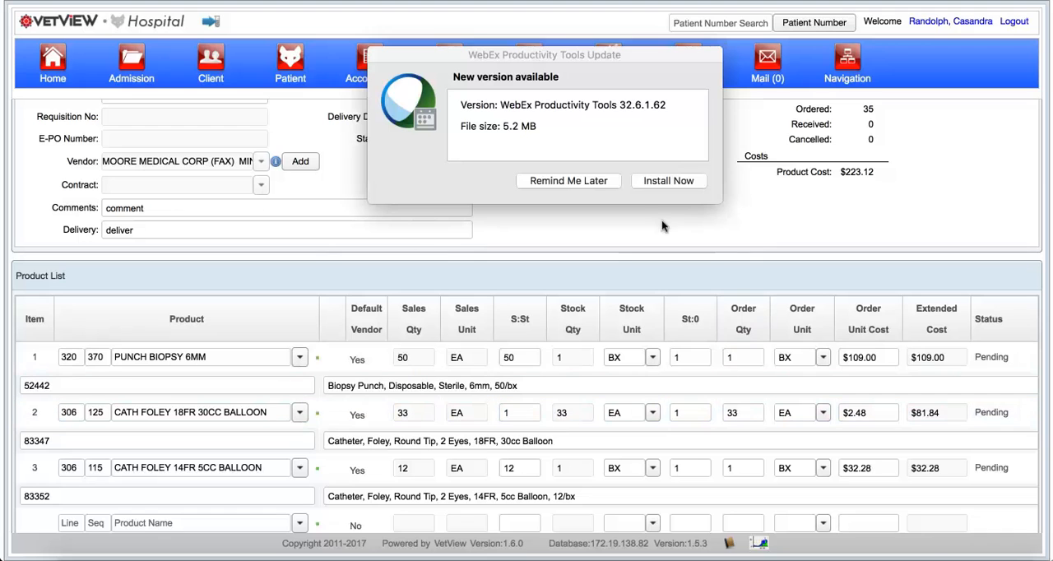
{"action": "left_click", "coordinate": [591, 180]}
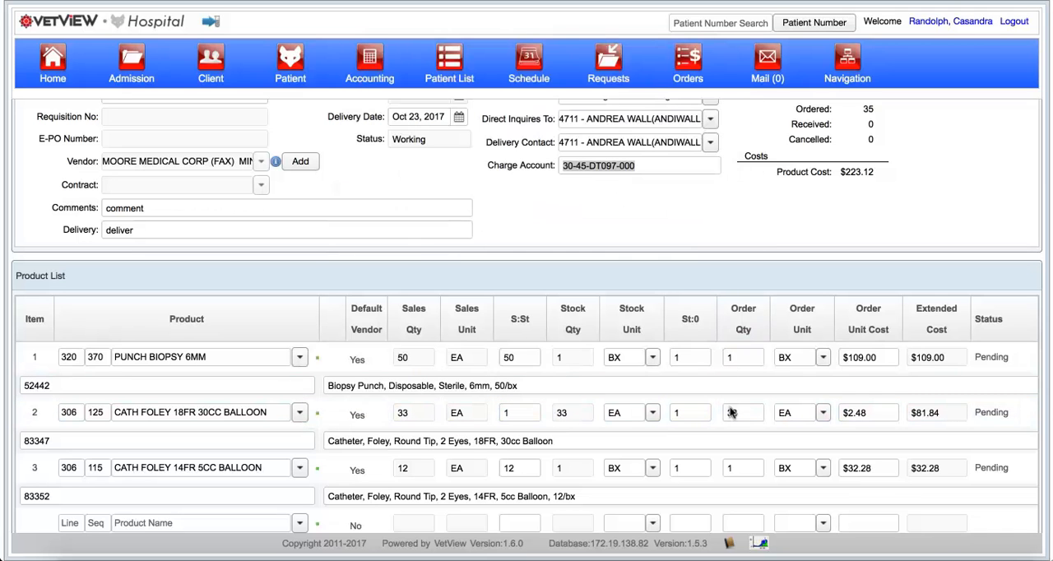
{"action": "scroll", "coordinate": [665, 376], "scroll_direction": "down", "scroll_amount": 1}
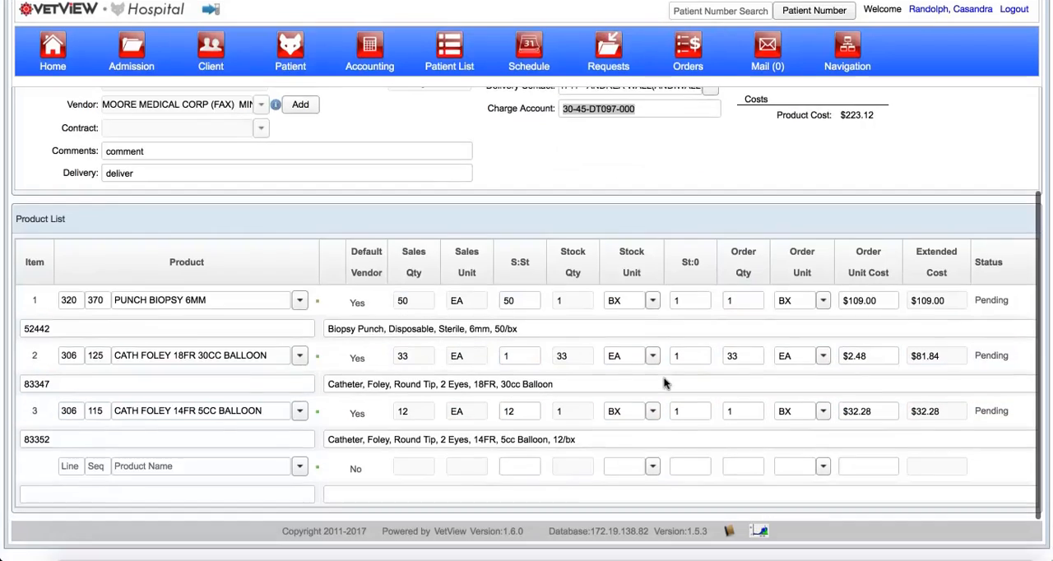
{"action": "scroll", "coordinate": [664, 382], "scroll_direction": "up", "scroll_amount": 3}
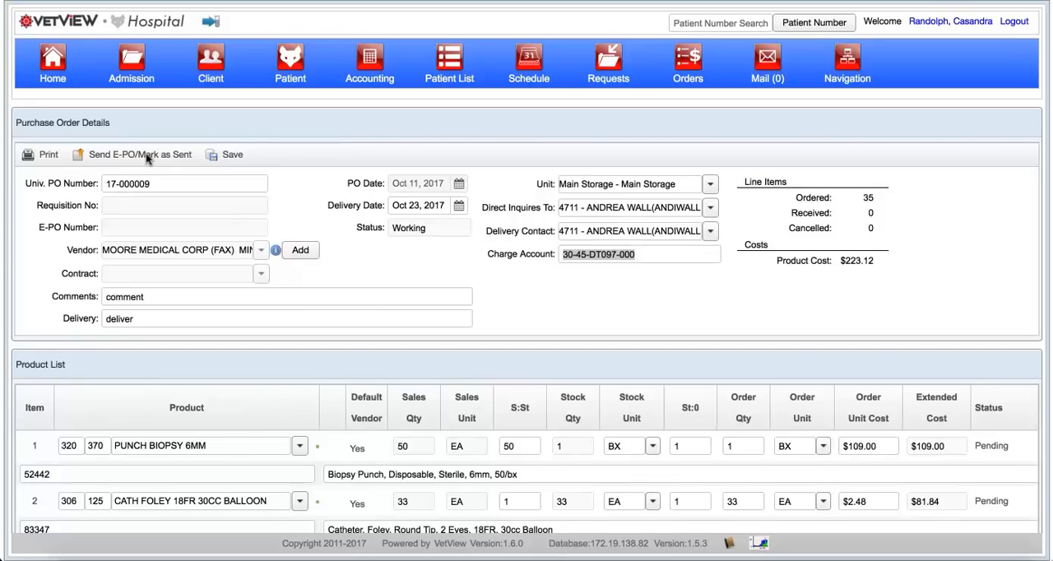
Step: Generate the printable version of the purchase order and review its account, supplier, delivery and item details
{"action": "left_click", "coordinate": [52, 160]}
{"action": "left_click", "coordinate": [46, 157]}
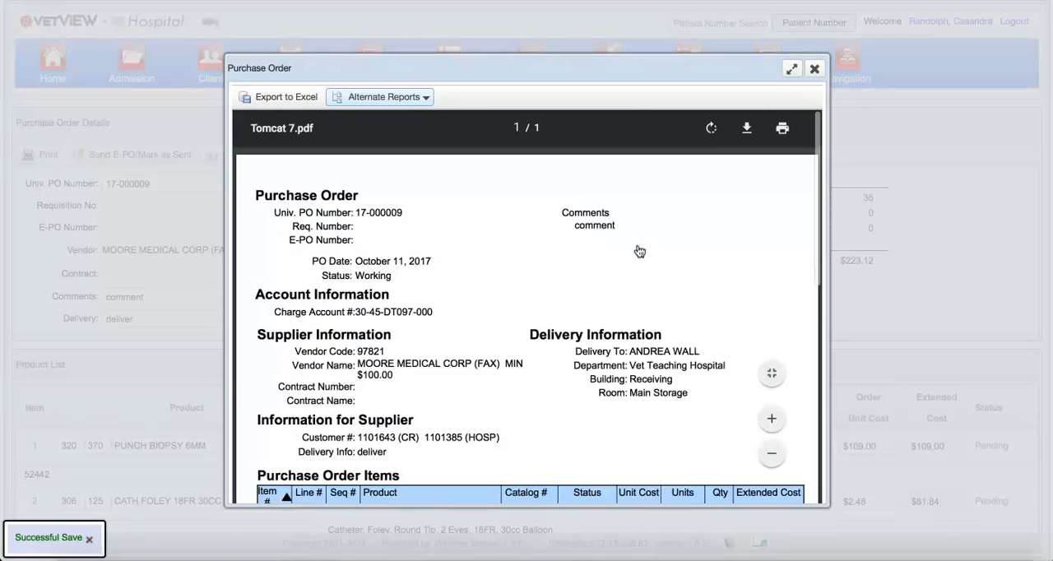
{"action": "scroll", "coordinate": [643, 219], "scroll_direction": "down", "scroll_amount": 2}
{"action": "scroll", "coordinate": [643, 219], "scroll_direction": "up", "scroll_amount": 1}
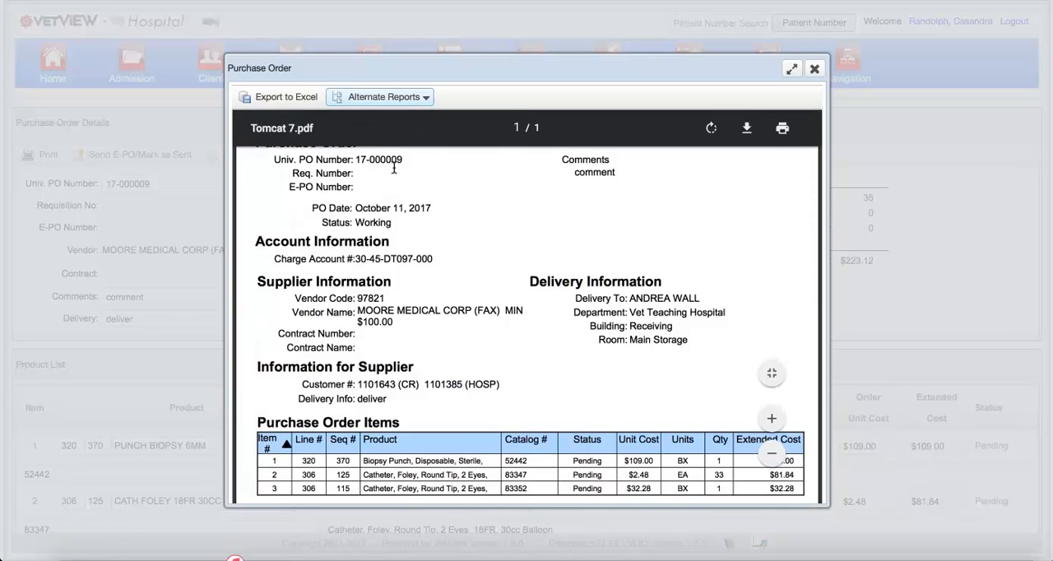
{"action": "scroll", "coordinate": [392, 167], "scroll_direction": "down", "scroll_amount": 1}
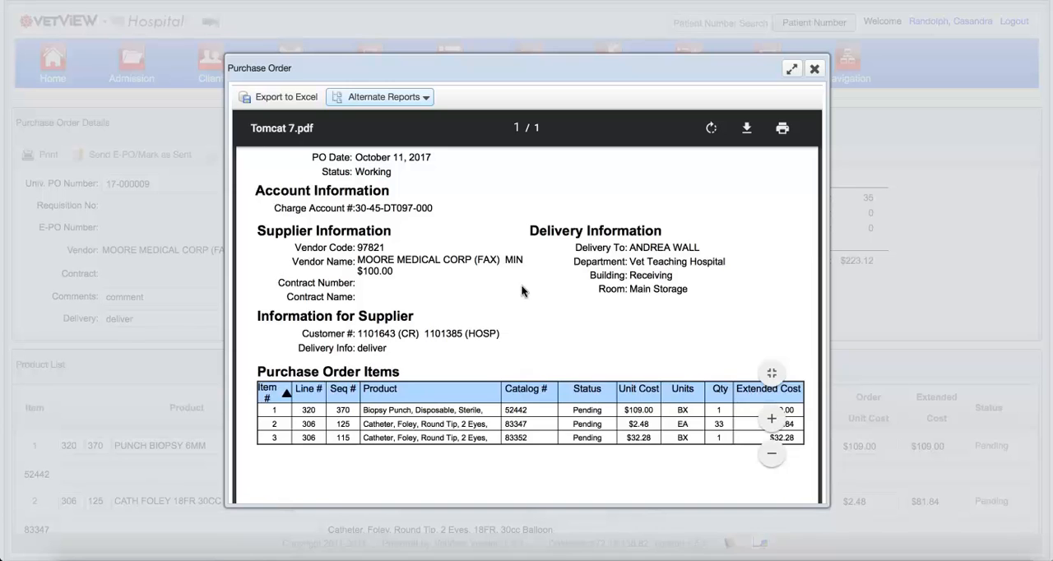
{"action": "scroll", "coordinate": [522, 289], "scroll_direction": "down", "scroll_amount": 3}
{"action": "scroll", "coordinate": [522, 289], "scroll_direction": "up", "scroll_amount": 5}
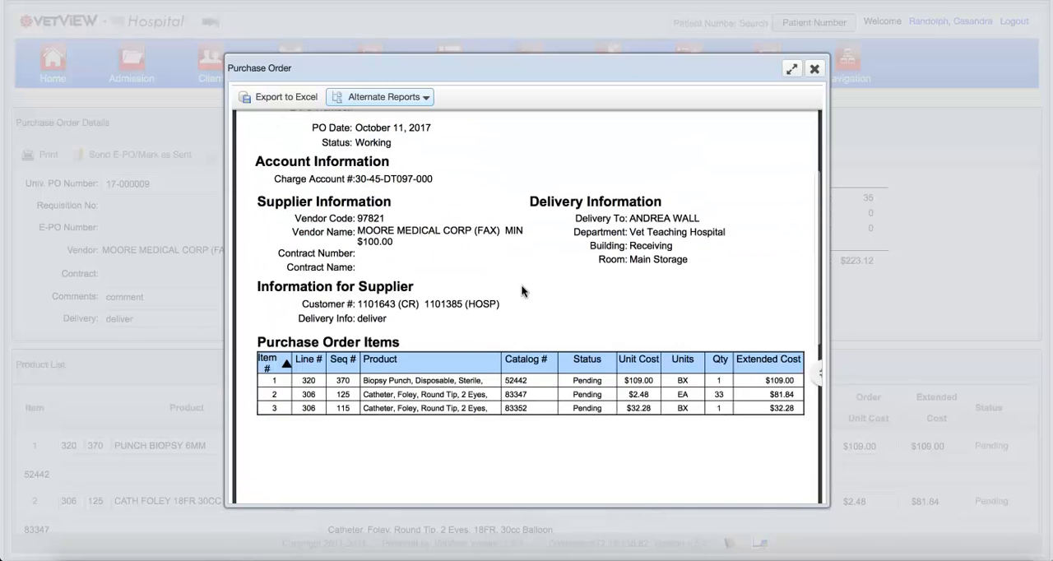
Step: Close the printable purchase order and answer Yes to the PO having printed correctly
{"action": "mouse_move", "coordinate": [660, 161]}
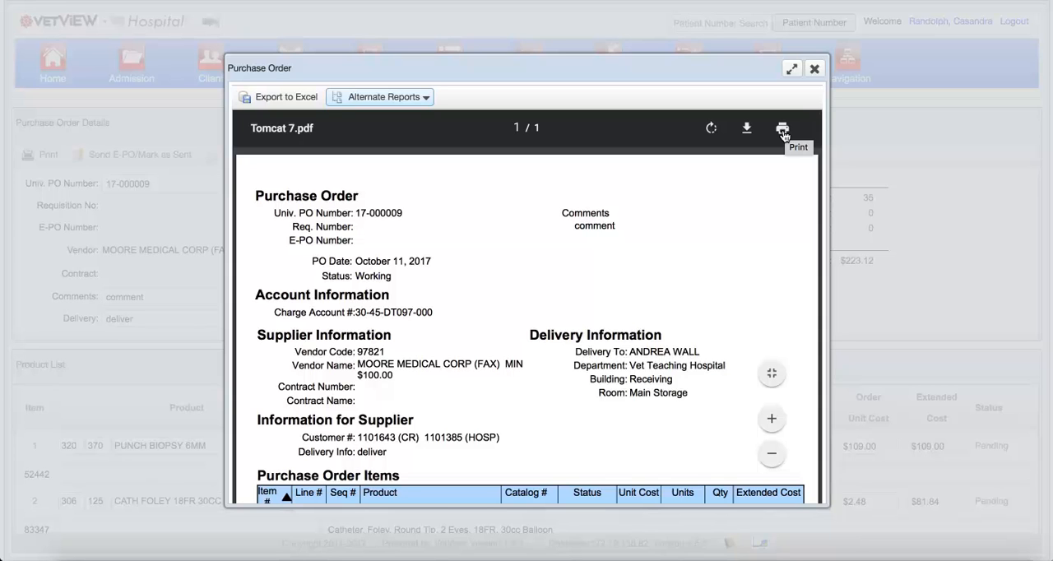
{"action": "left_click", "coordinate": [814, 69]}
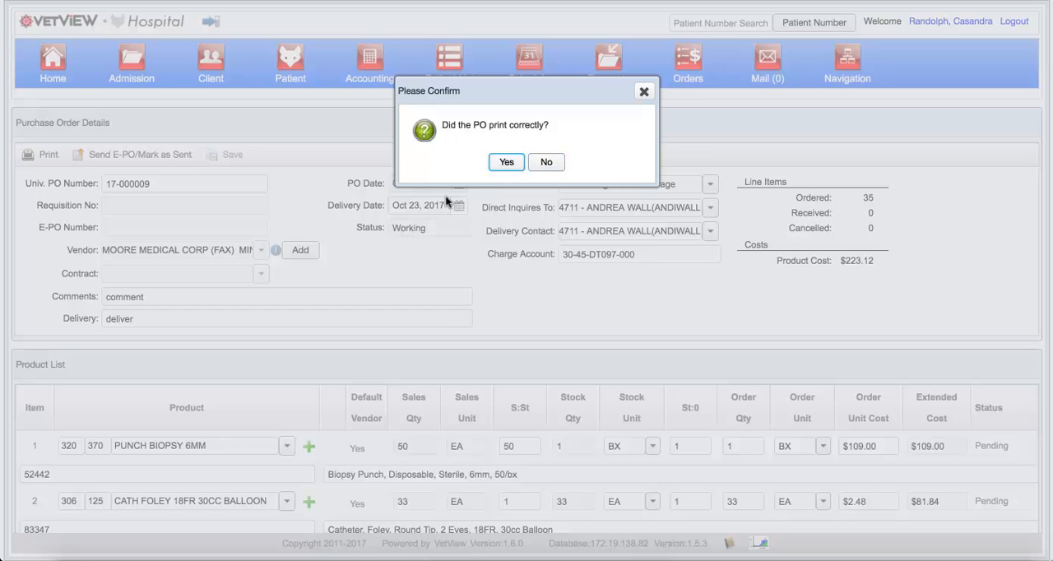
{"action": "left_click", "coordinate": [505, 163]}
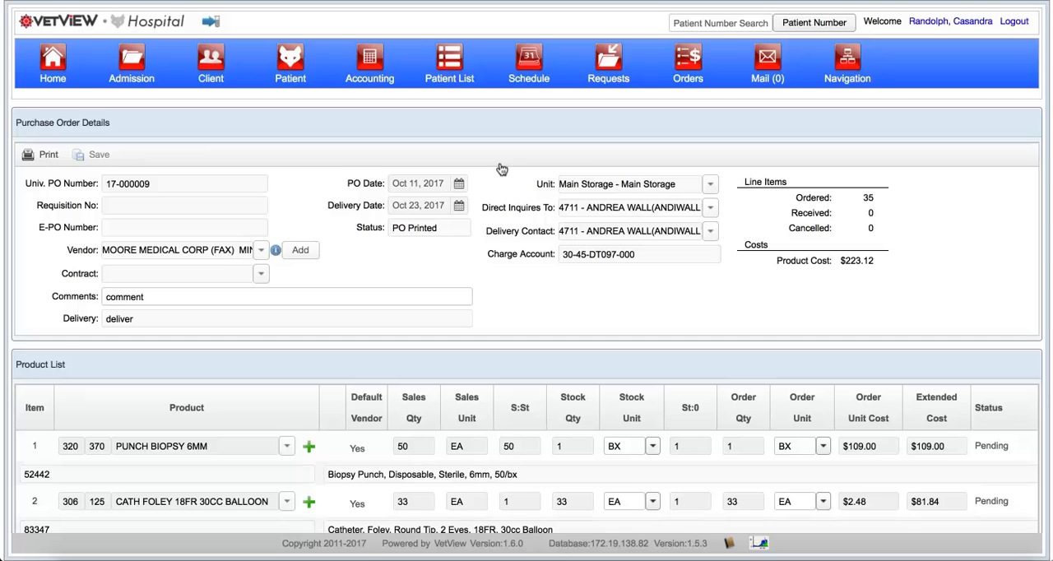